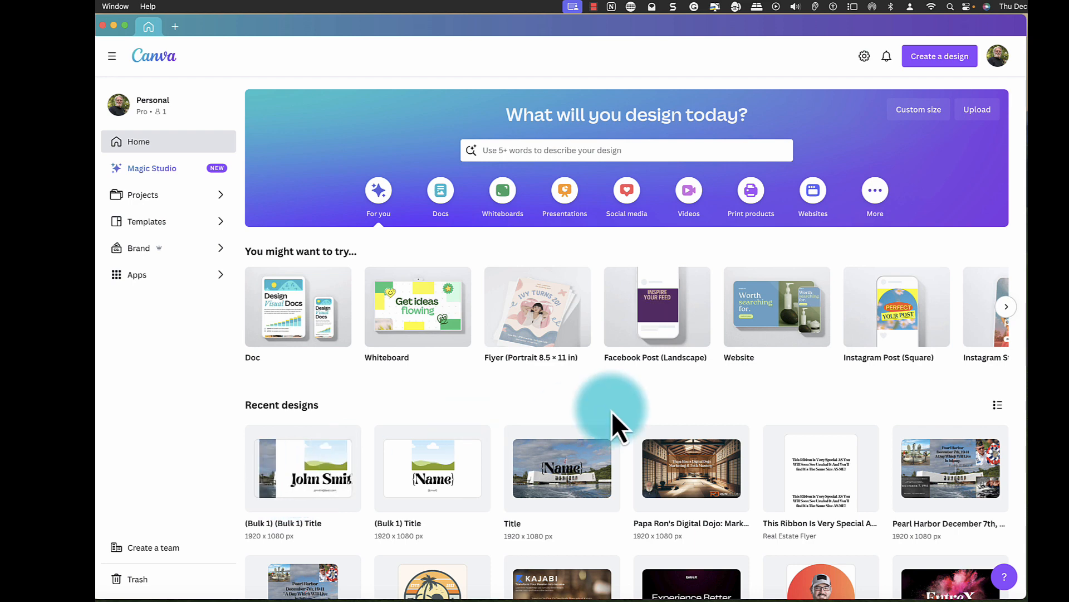
Step: Create a new blank design with the custom size 1920 × 1080 px
{"action": "left_click", "coordinate": [941, 61]}
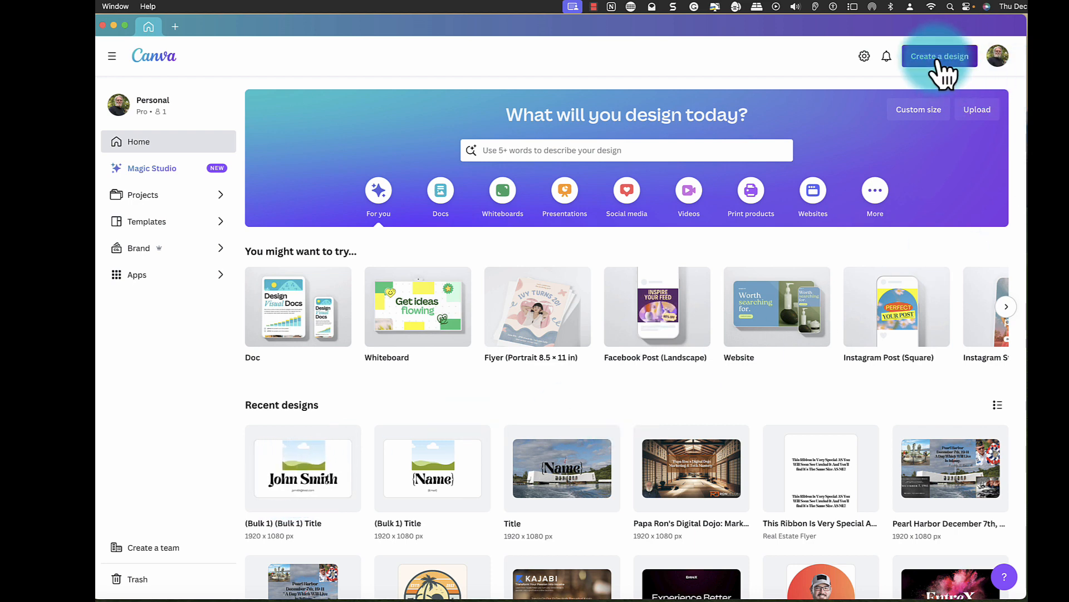
{"action": "left_click", "coordinate": [813, 395]}
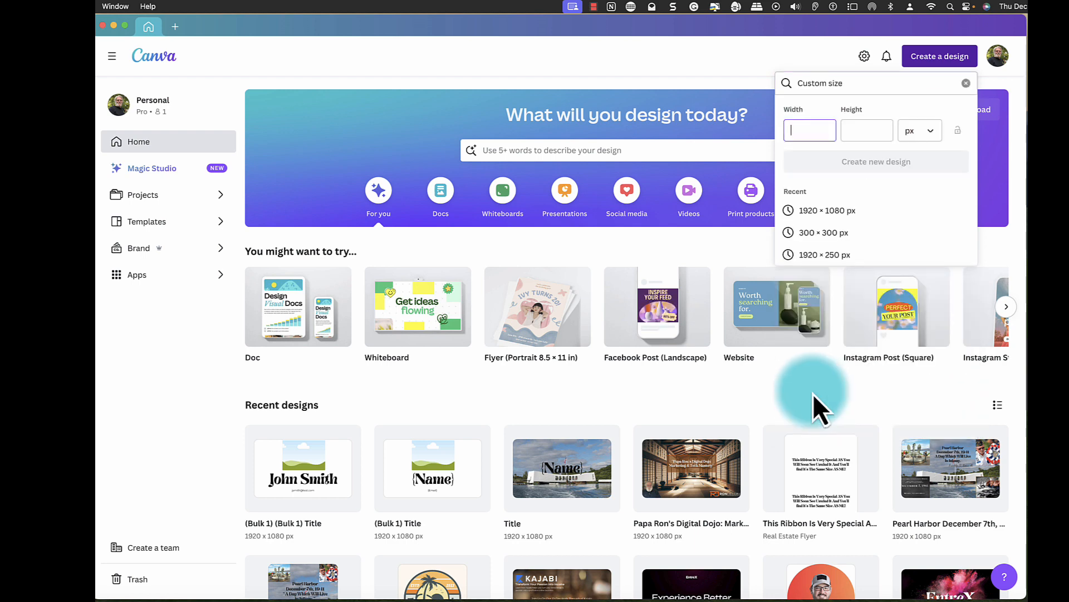
{"action": "left_click", "coordinate": [835, 82]}
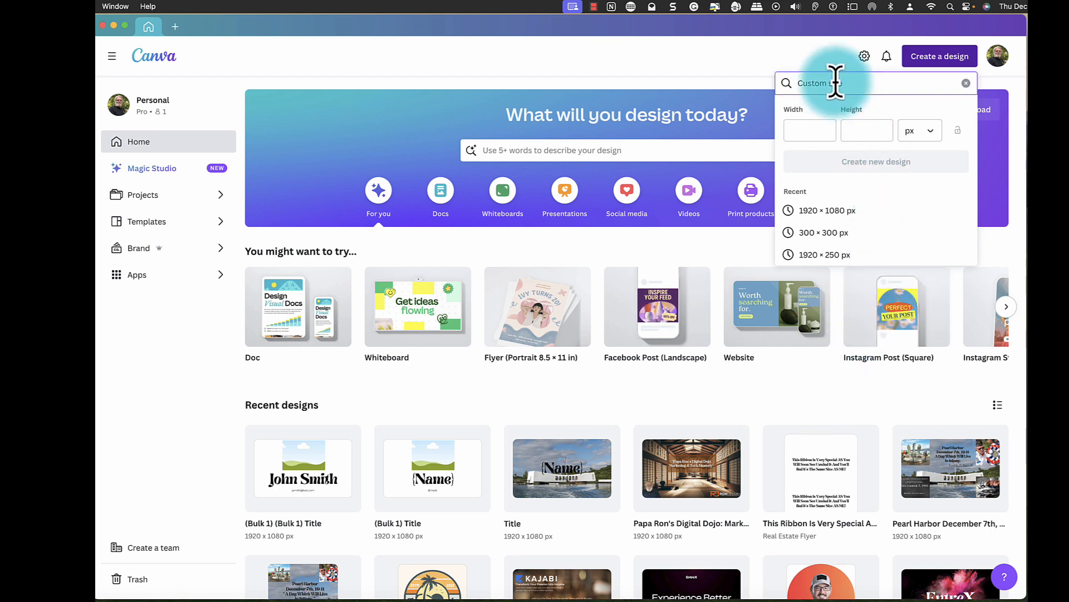
{"action": "left_click", "coordinate": [817, 211]}
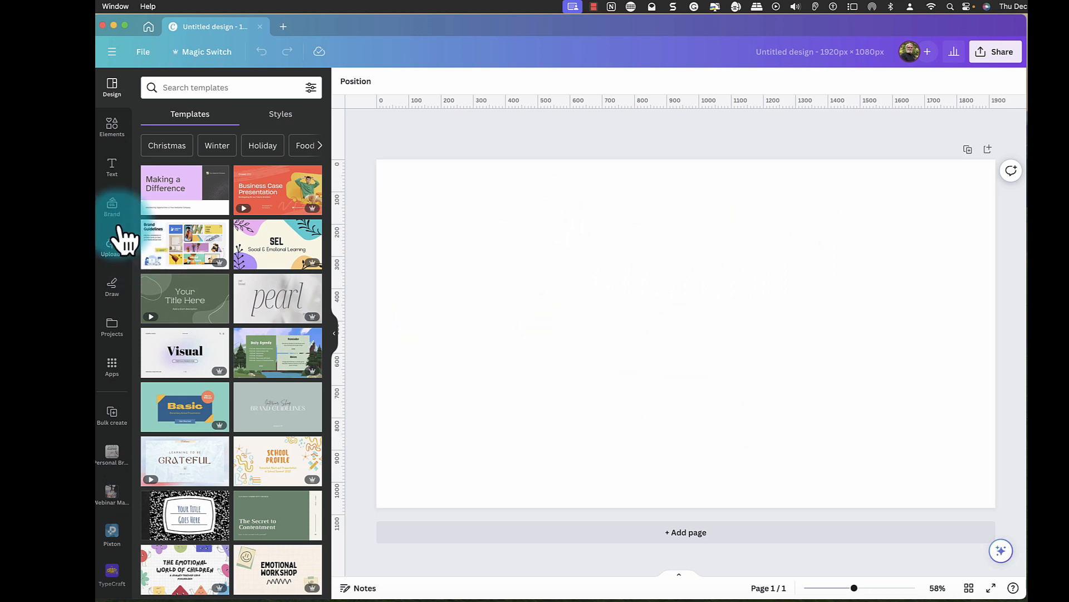
Step: Add a title text reading "Person Name" at font size 142 and centre it horizontally in the lower half of the page
{"action": "left_click", "coordinate": [119, 178]}
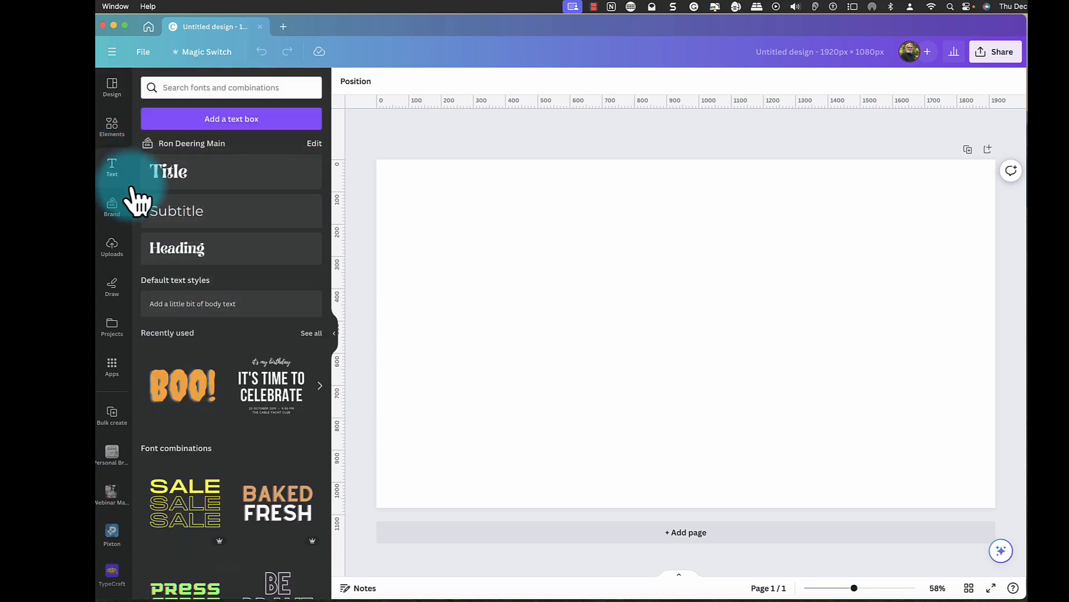
{"action": "left_click", "coordinate": [175, 179]}
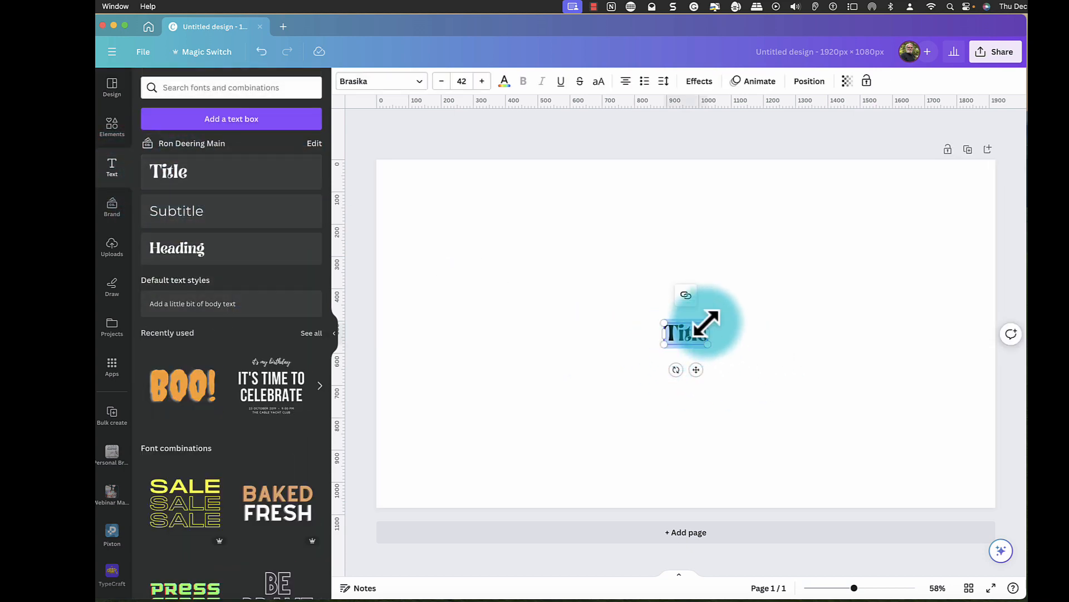
{"action": "left_click_drag", "start_coordinate": [705, 318], "coordinate": [805, 254]}
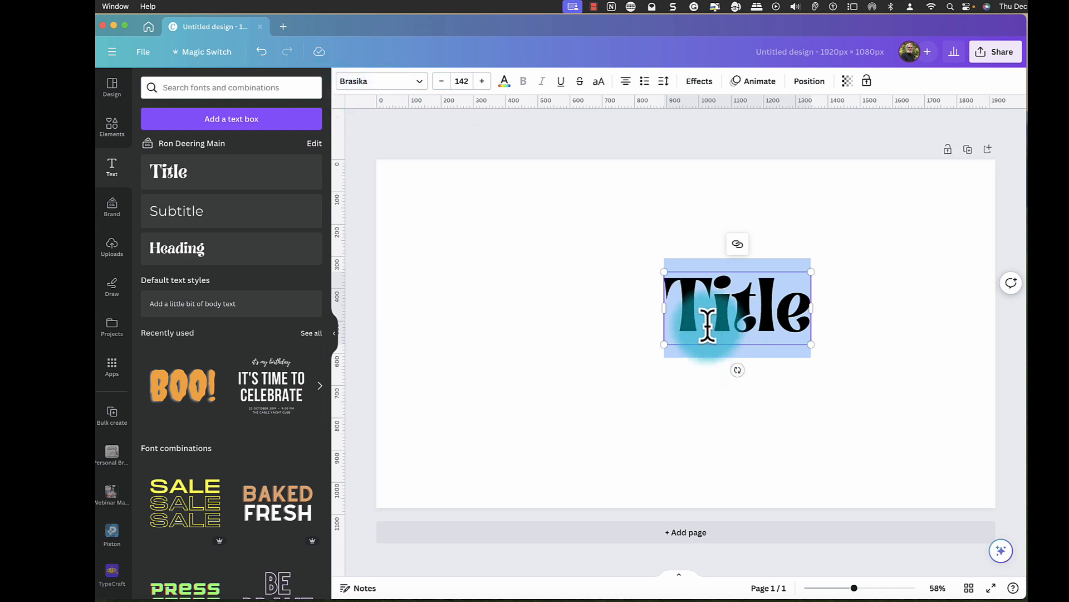
{"action": "type", "text": "Per"}
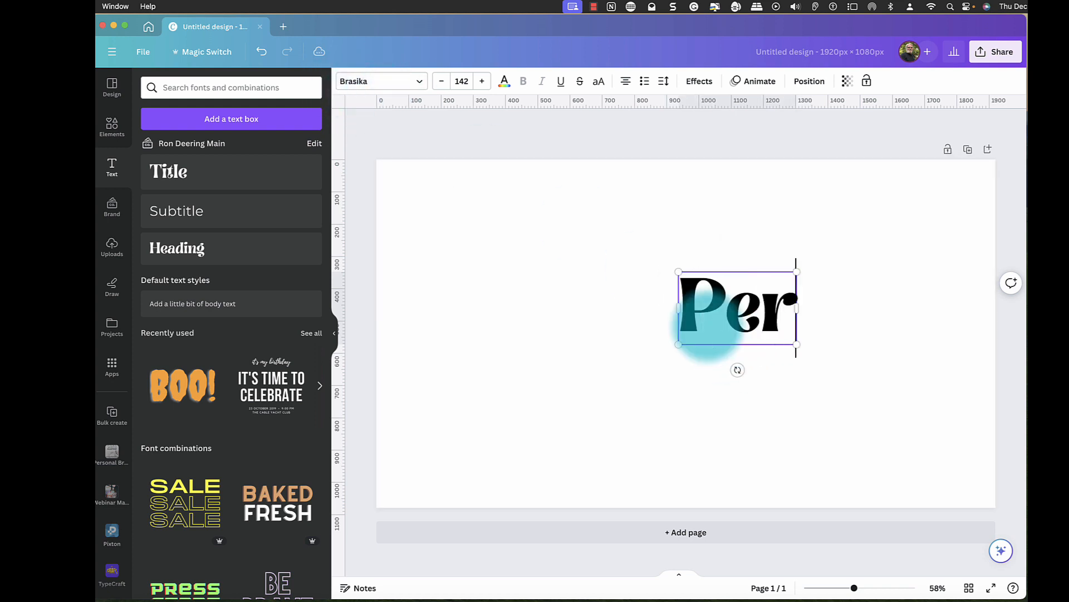
{"action": "type", "text": "son Name"}
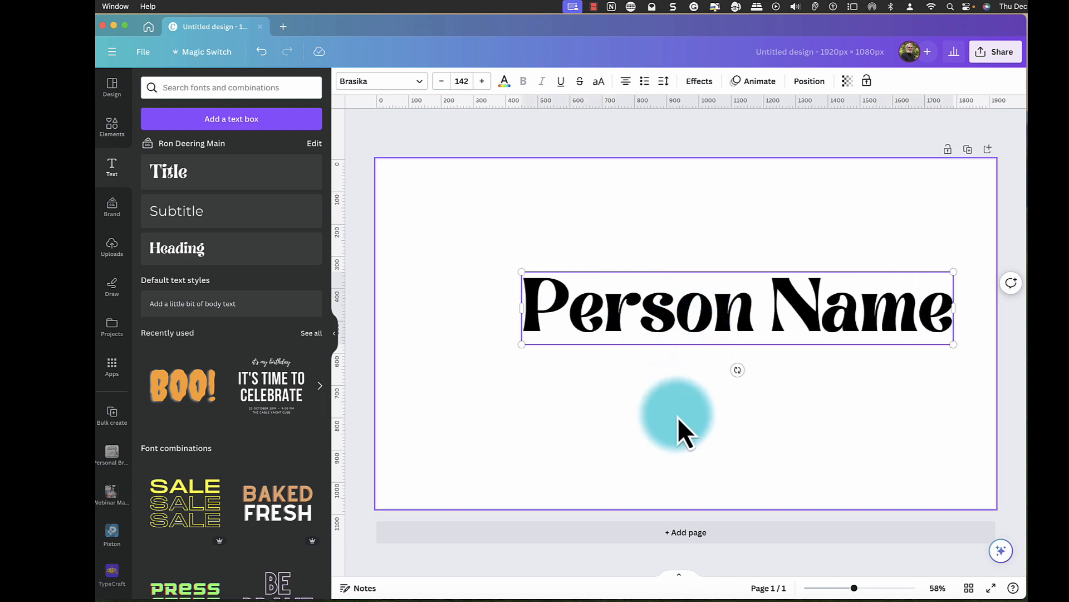
{"action": "left_click", "coordinate": [678, 429]}
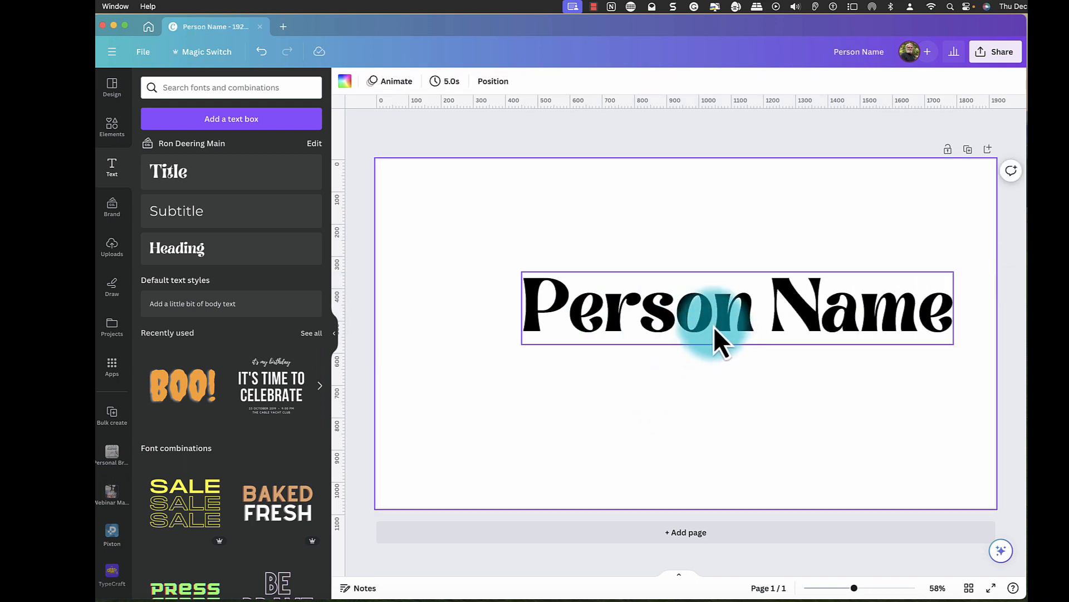
{"action": "left_click_drag", "start_coordinate": [716, 339], "coordinate": [661, 391]}
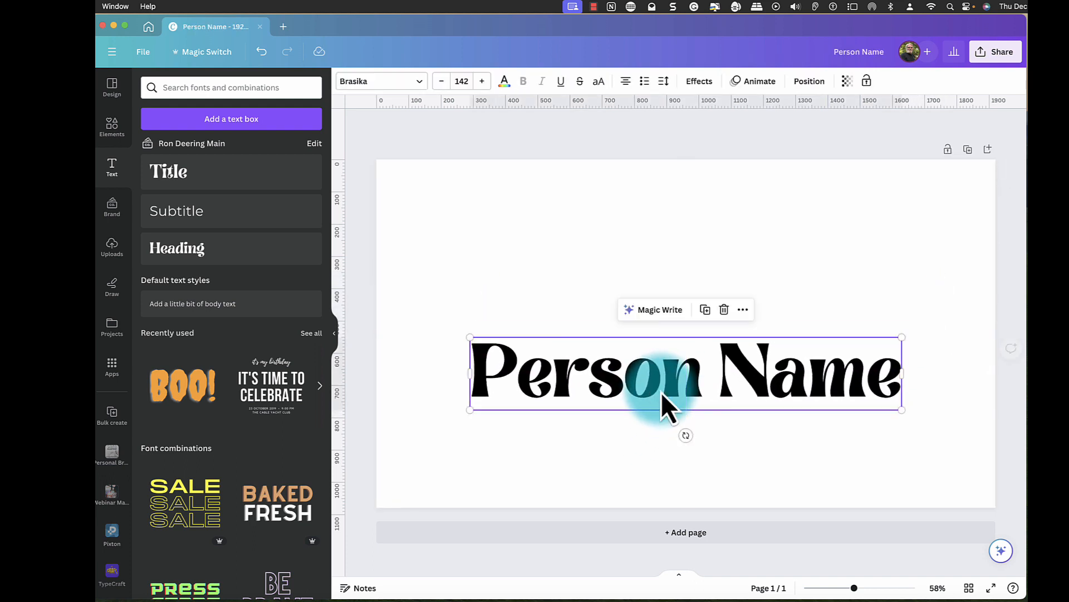
Step: Add a subtitle reading "Title" centred below the "Person Name" heading and adjust both texts to leave a small gap between them
{"action": "left_click", "coordinate": [180, 211]}
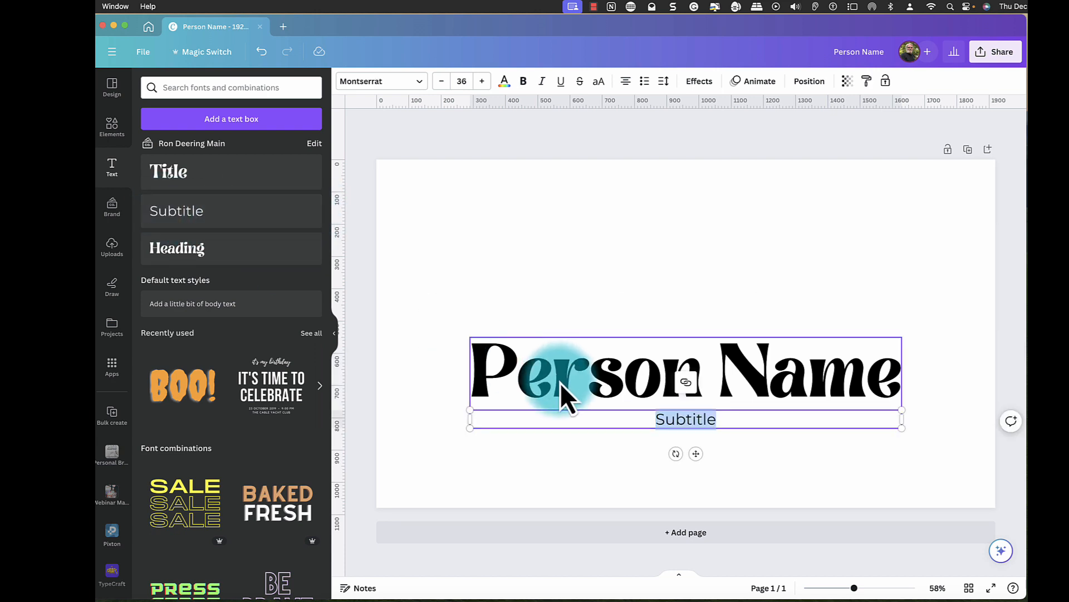
{"action": "type", "text": "Title"}
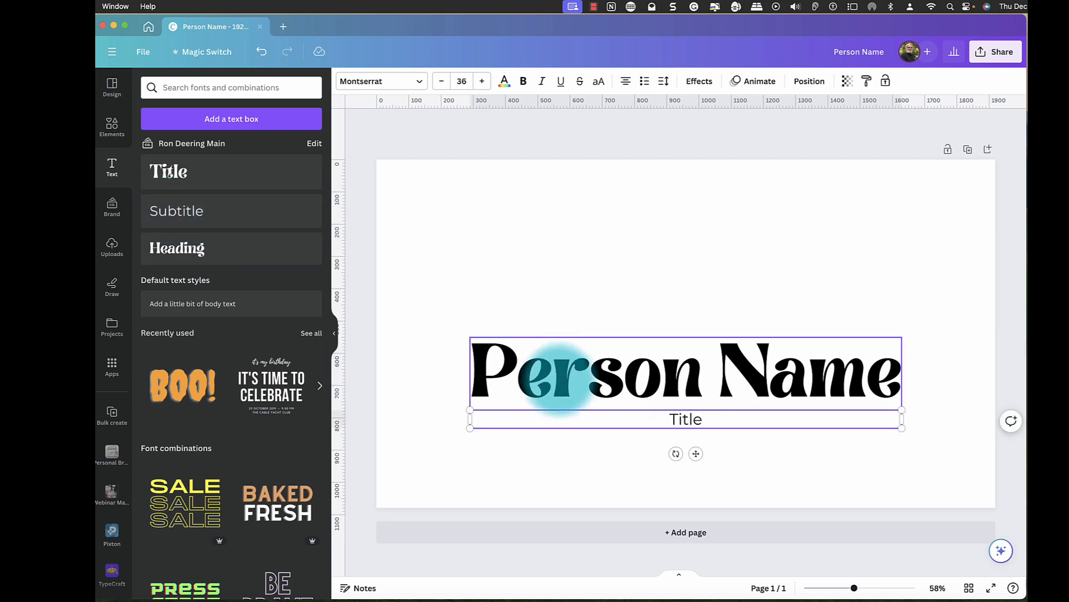
{"action": "left_click", "coordinate": [519, 470]}
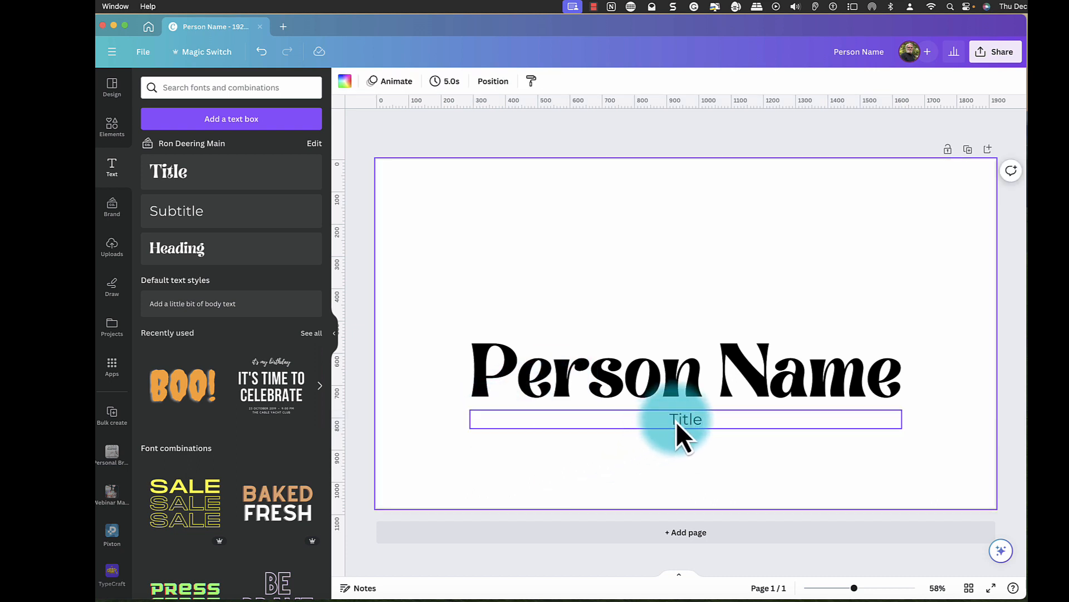
{"action": "left_click_drag", "start_coordinate": [676, 421], "coordinate": [677, 430]}
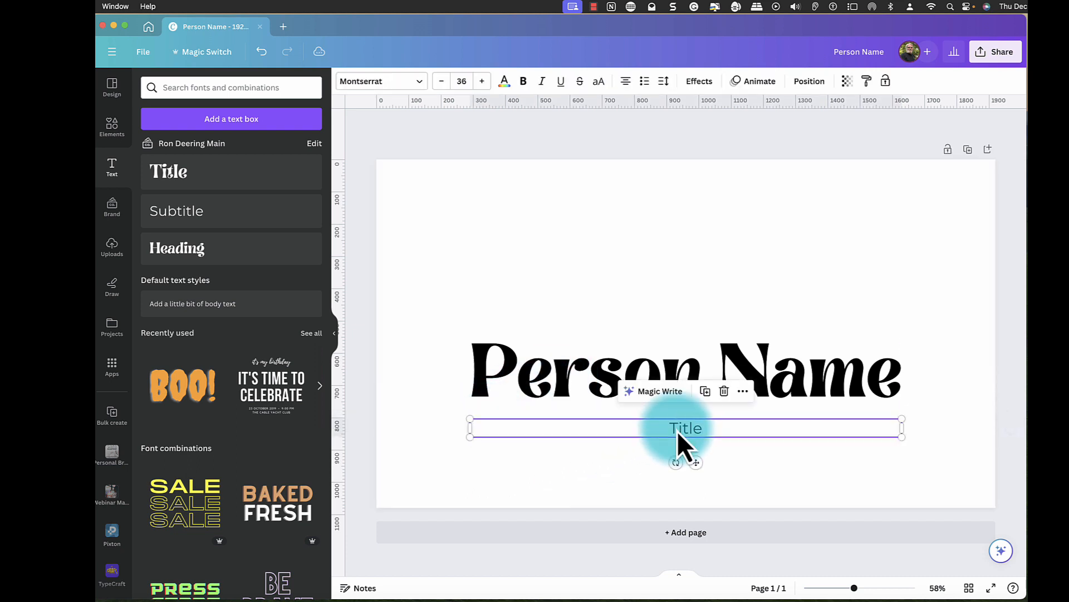
{"action": "left_click", "coordinate": [640, 370]}
{"action": "left_click_drag", "start_coordinate": [681, 430], "coordinate": [682, 446]}
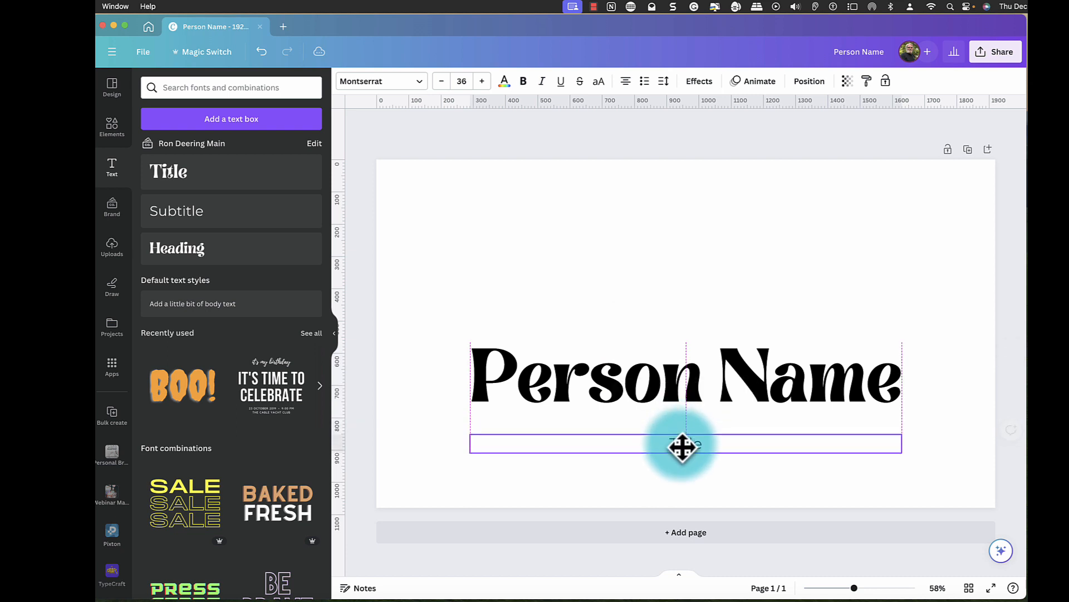
{"action": "left_click_drag", "start_coordinate": [672, 385], "coordinate": [673, 388]}
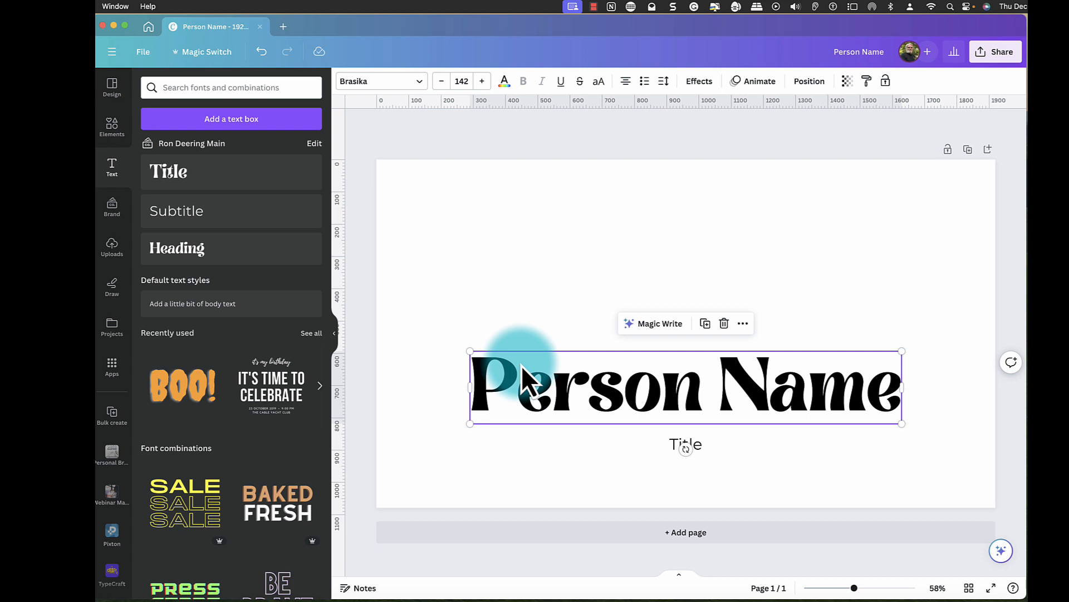
{"action": "left_click", "coordinate": [593, 8]}
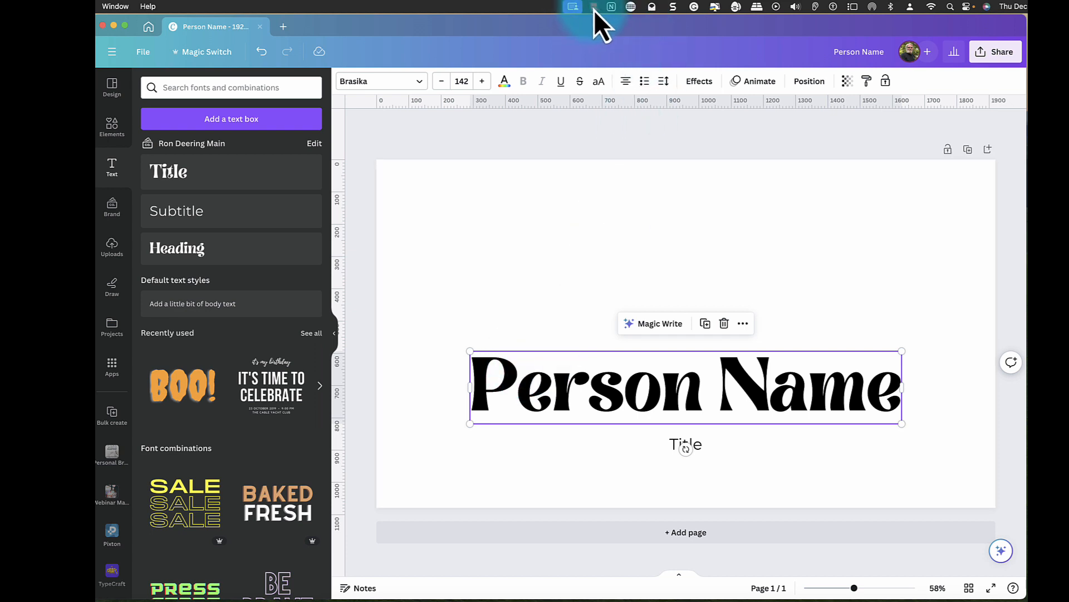
{"action": "left_click", "coordinate": [596, 35]}
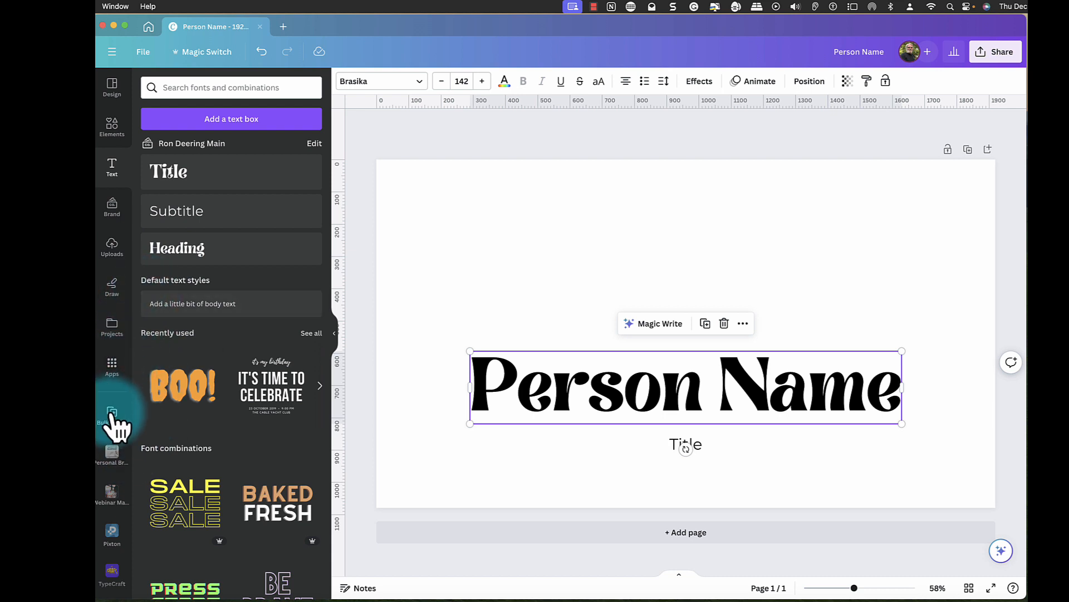
Step: Search the apps for "bulk" and open the Bulk create app
{"action": "left_click", "coordinate": [111, 367]}
{"action": "left_click", "coordinate": [194, 88]}
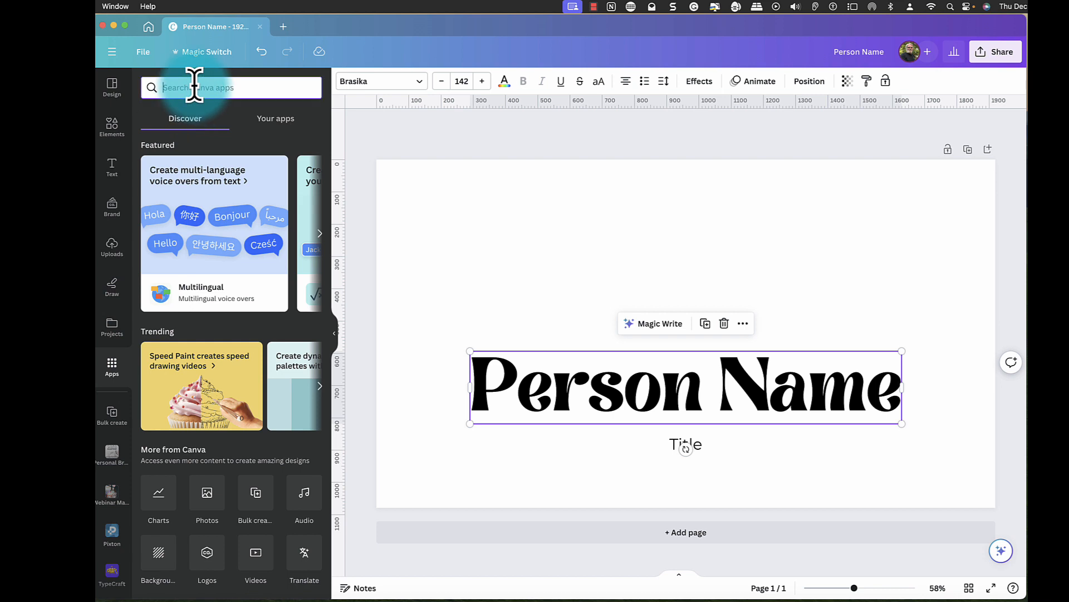
{"action": "type", "text": "bu"}
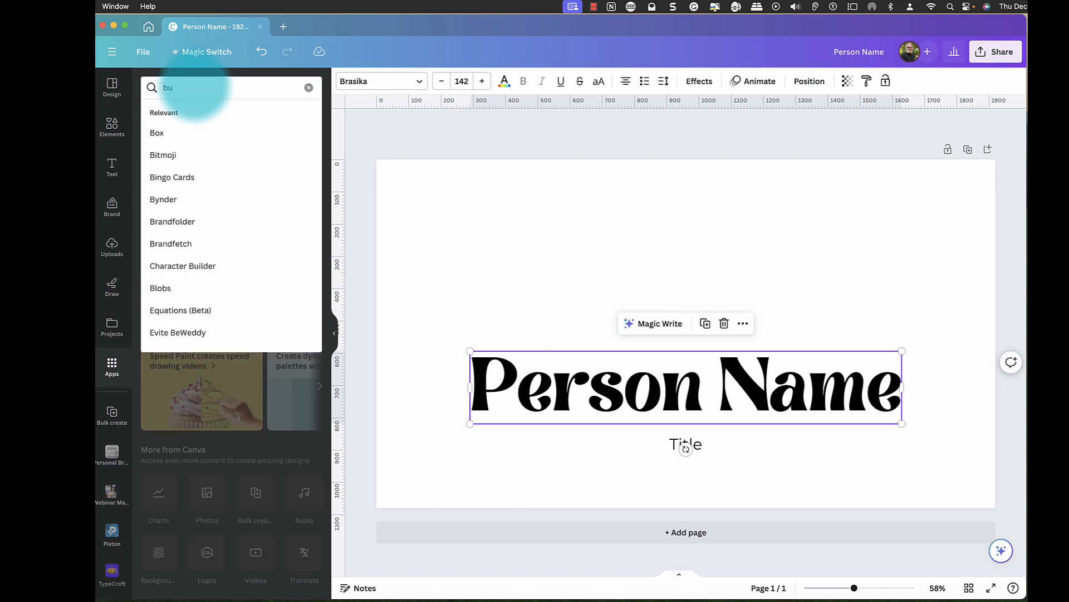
{"action": "type", "text": "lk"}
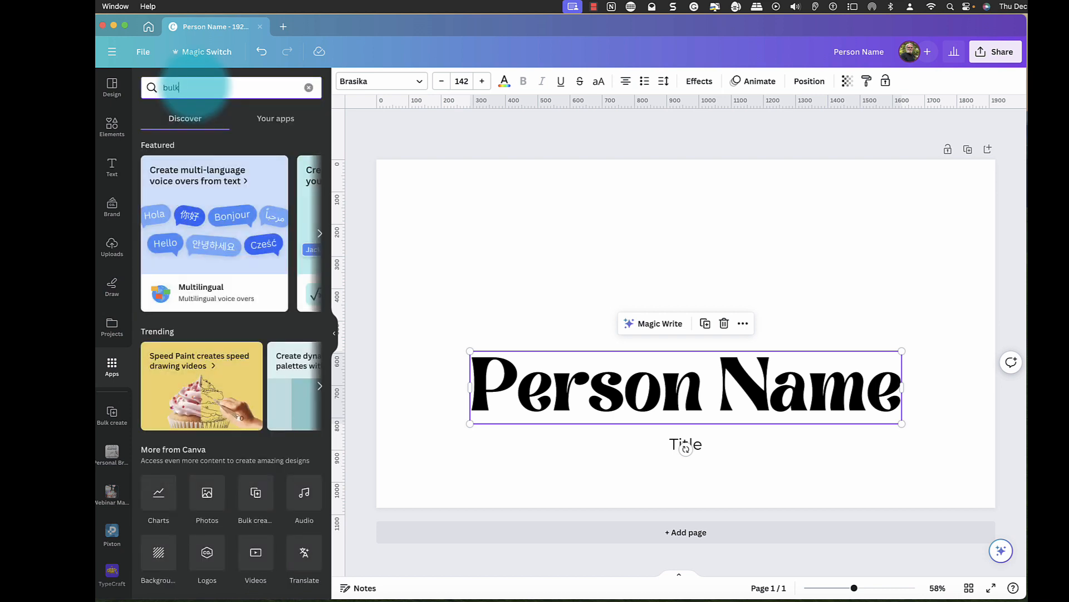
{"action": "key", "text": "Return"}
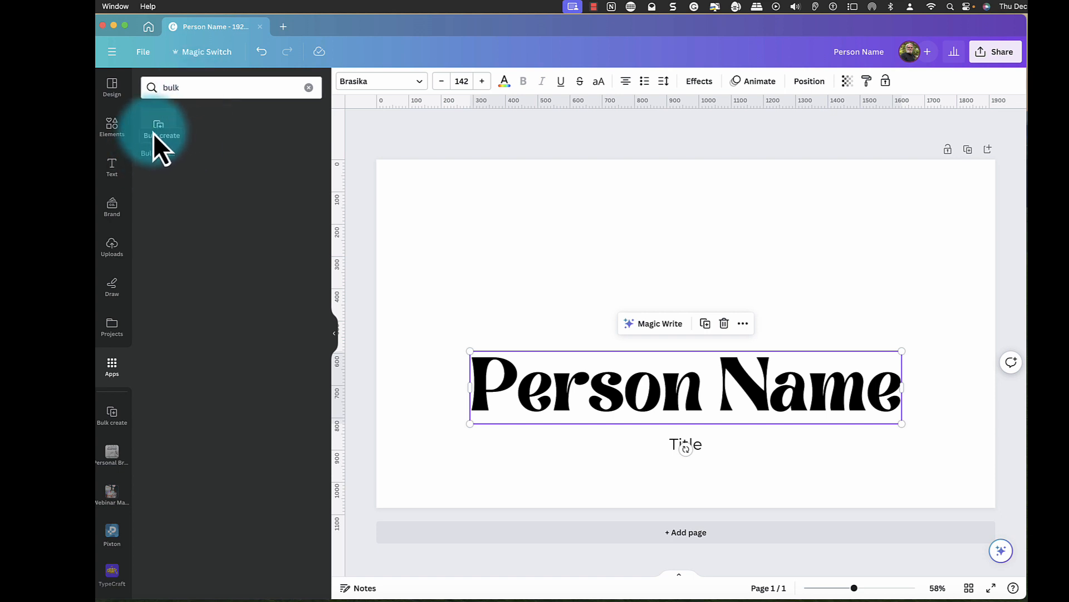
{"action": "left_click", "coordinate": [112, 415]}
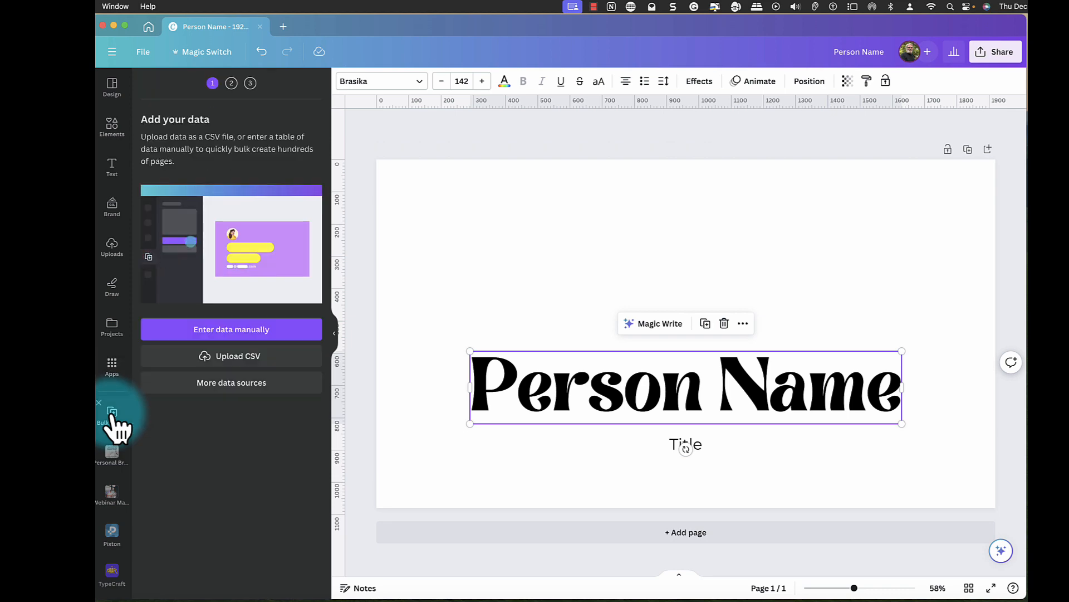
Step: Open manual data entry for the bulk creation and rename the Email column header to "Title"
{"action": "left_click", "coordinate": [231, 332]}
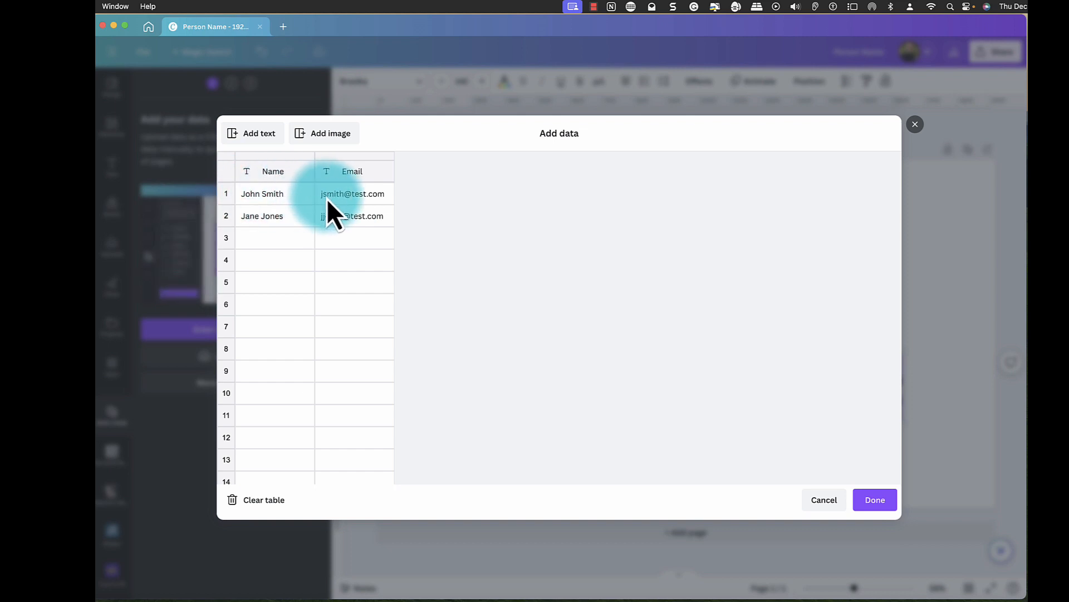
{"action": "right_click", "coordinate": [354, 171]}
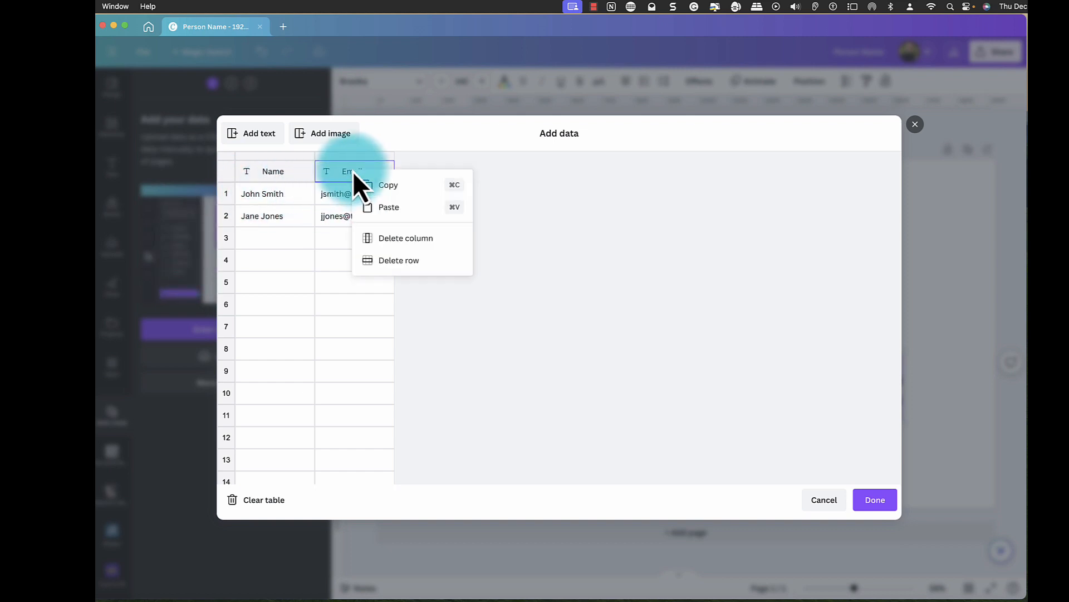
{"action": "left_click", "coordinate": [346, 172]}
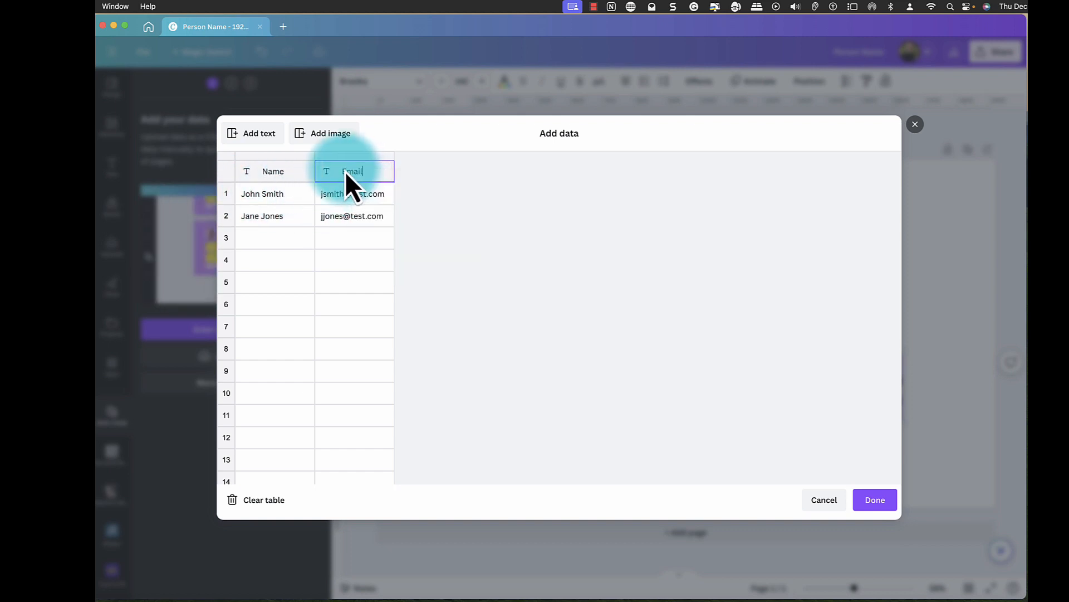
{"action": "key", "text": "BackSpace"}
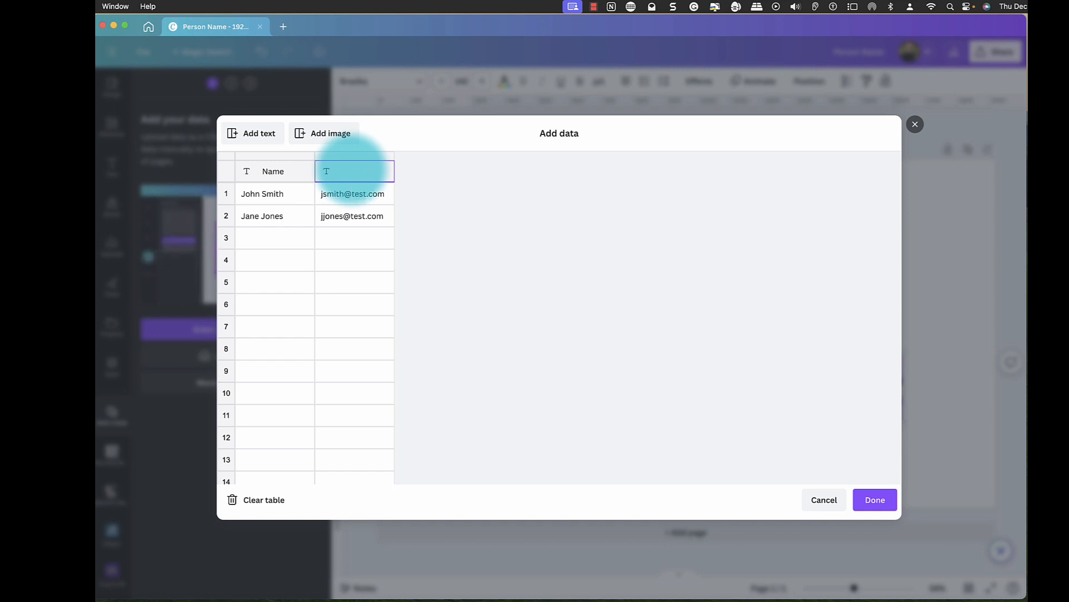
{"action": "type", "text": "Title"}
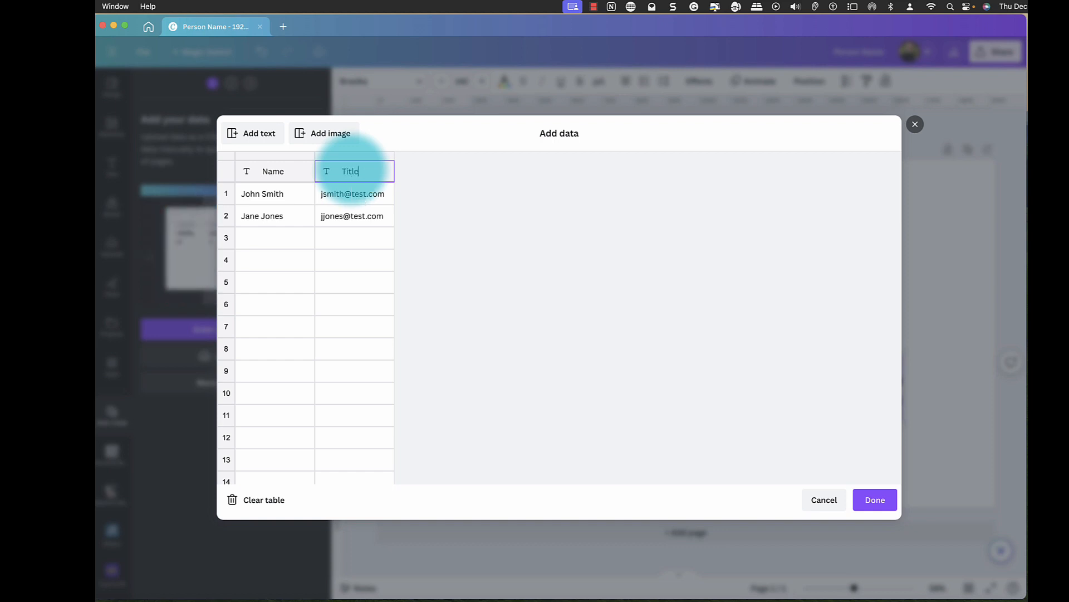
{"action": "left_click", "coordinate": [320, 195]}
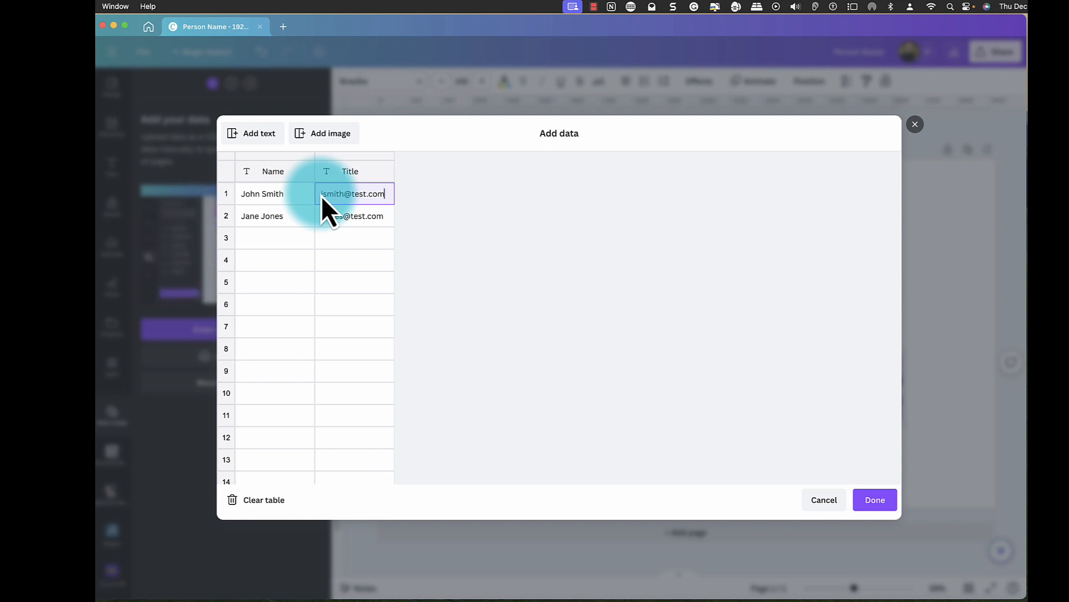
{"action": "key", "text": "super+a"}
{"action": "type", "text": "Af"}
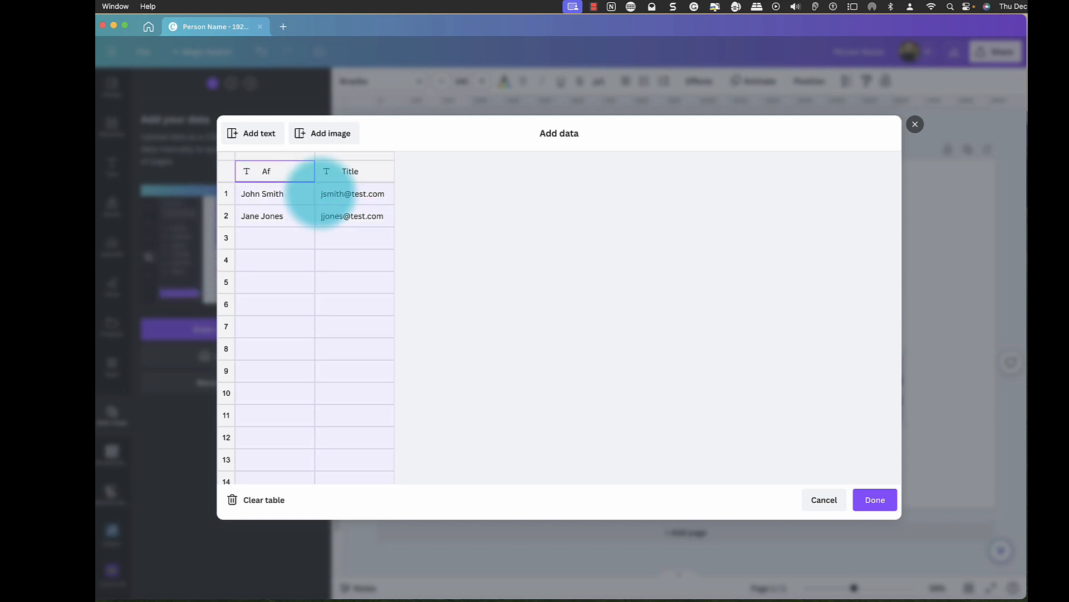
{"action": "type", "text": "fName"}
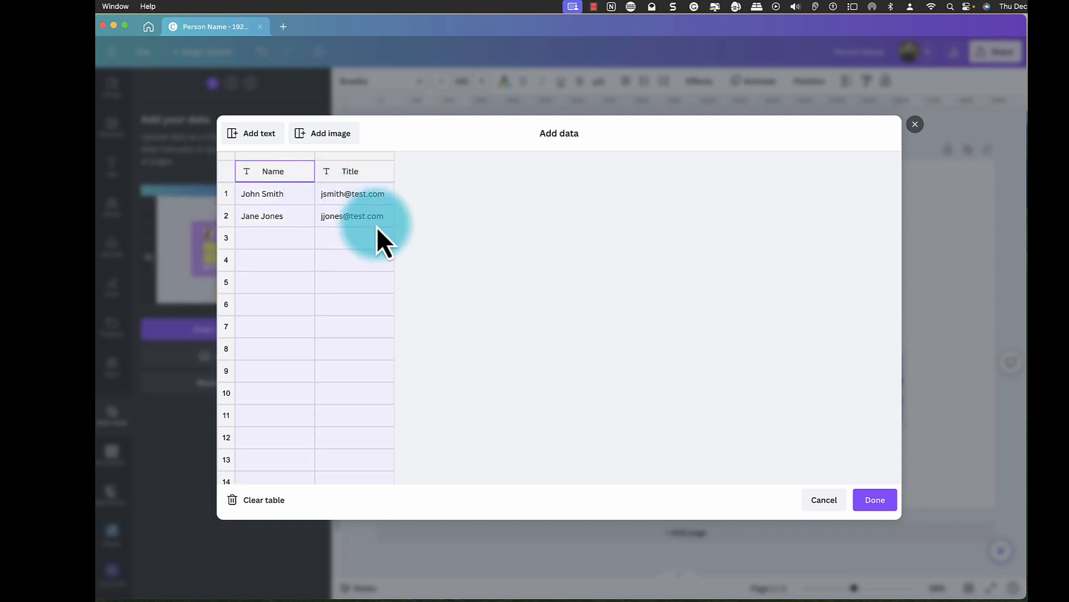
Step: Replace the sample e-mail in row 1 of the Title column with "Affiliate"
{"action": "left_click", "coordinate": [366, 196]}
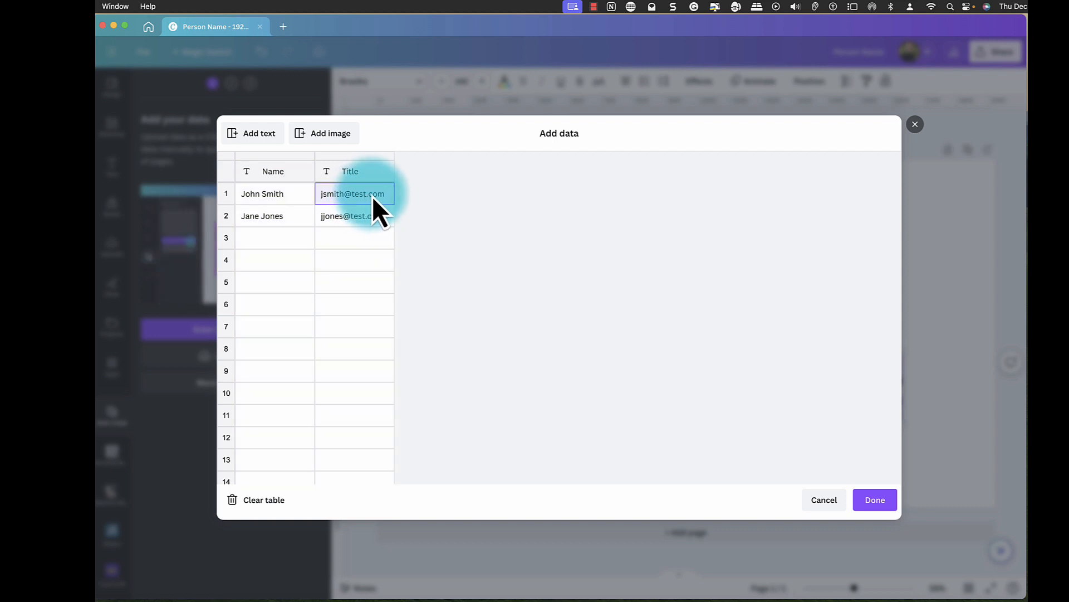
{"action": "key", "text": "Delete"}
{"action": "double_click", "coordinate": [371, 196]}
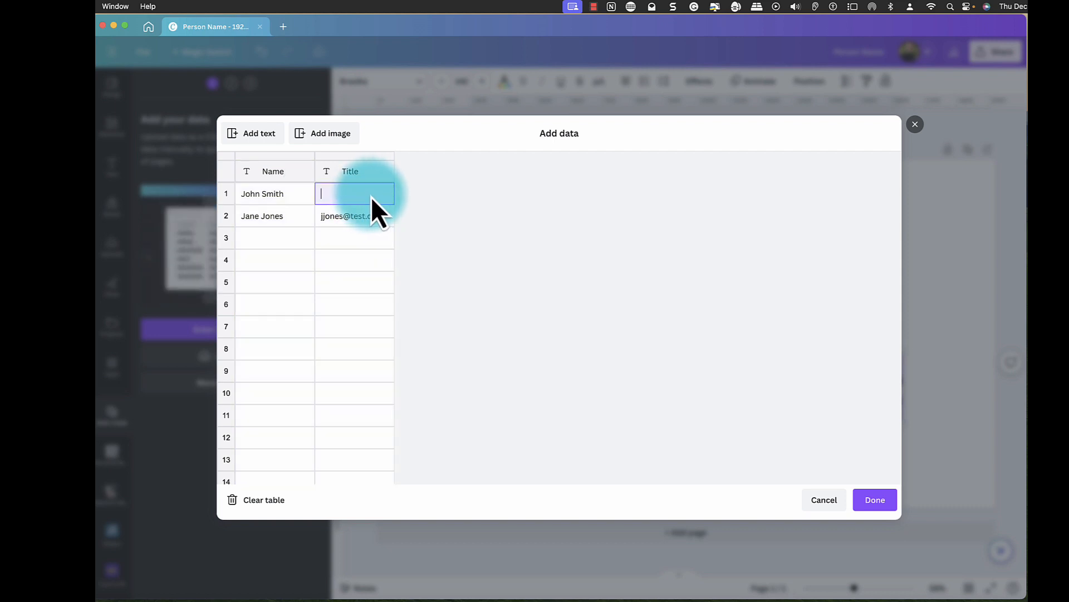
{"action": "type", "text": "Affiliate"}
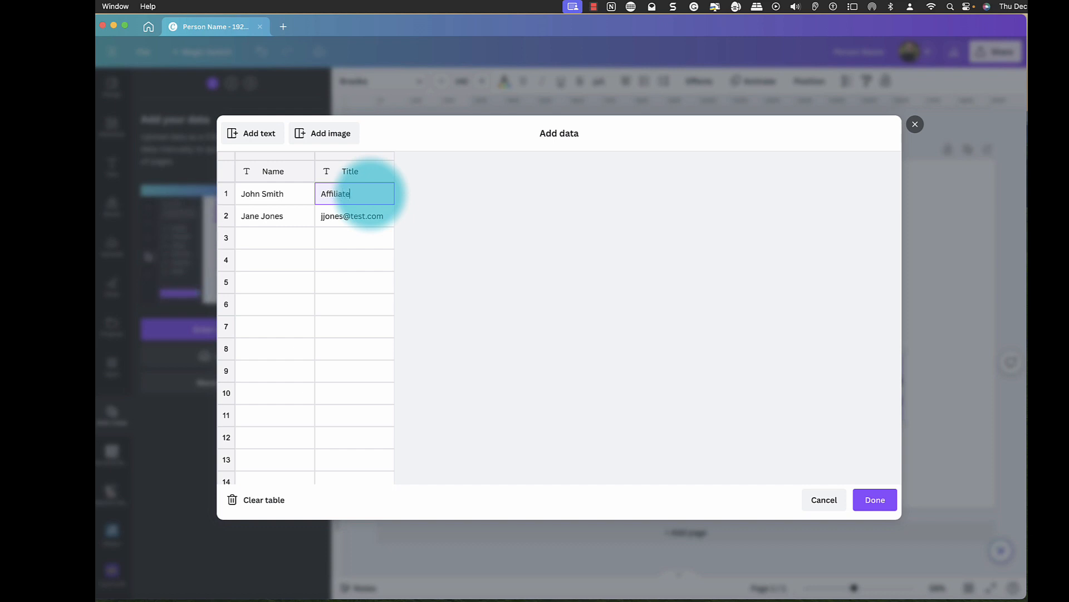
Step: Replace the sample e-mail in row 2 of the Title column with "Customer"
{"action": "double_click", "coordinate": [368, 217]}
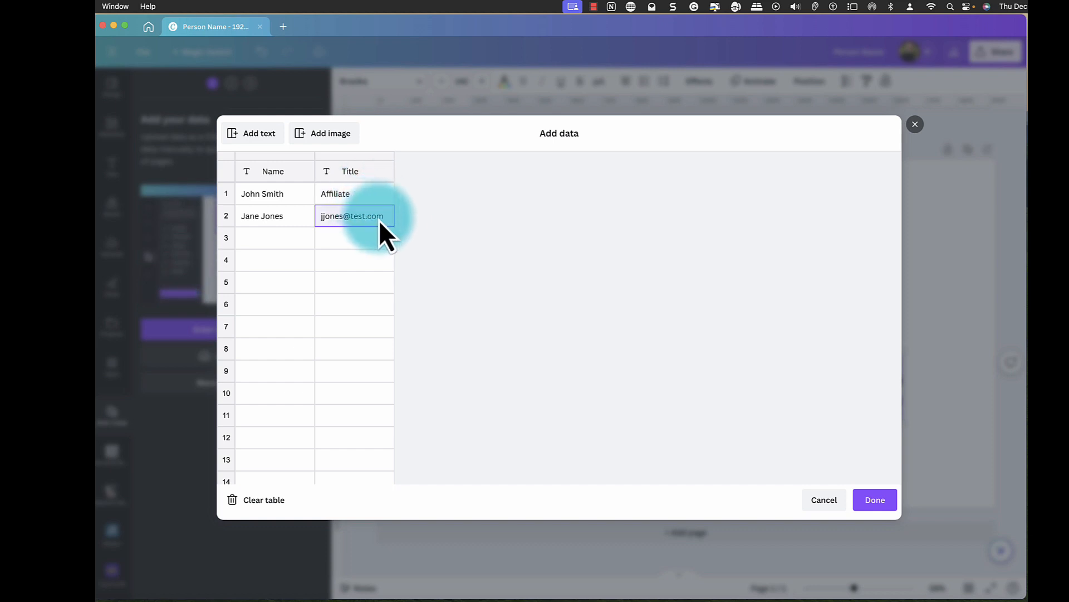
{"action": "key", "text": "super+a"}
{"action": "key", "text": "BackSpace"}
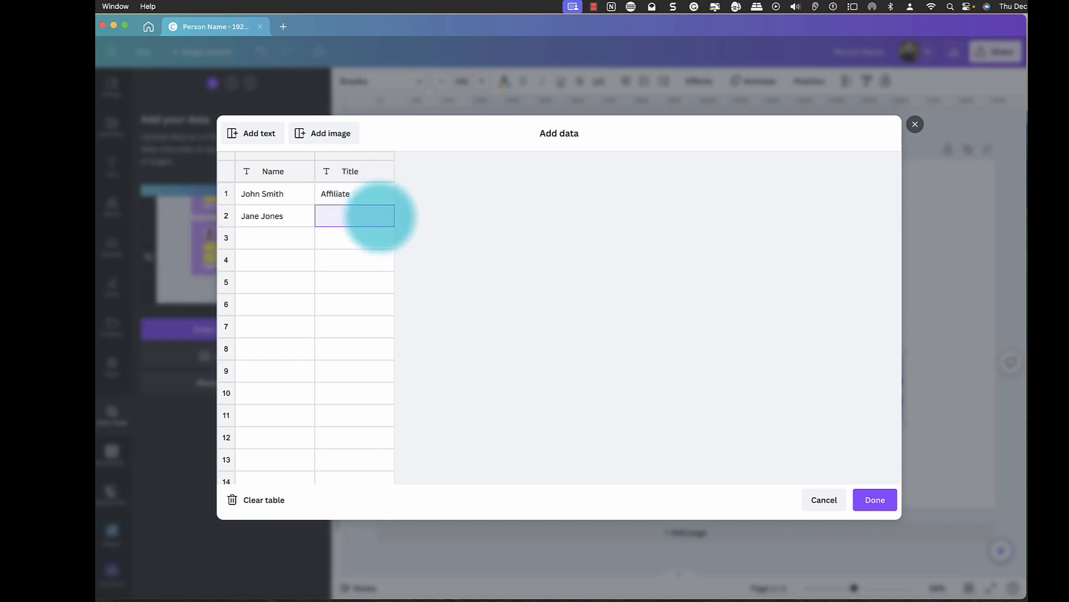
{"action": "type", "text": "Customer"}
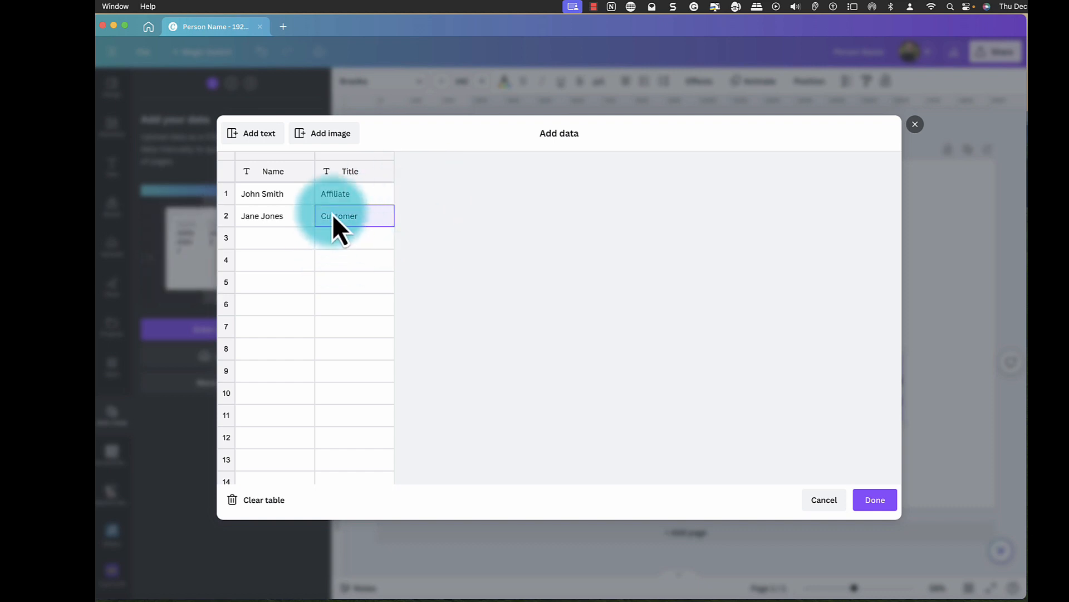
Step: Add an image column to the data table and search the media for its row 1 cell for "beach"
{"action": "left_click", "coordinate": [333, 137]}
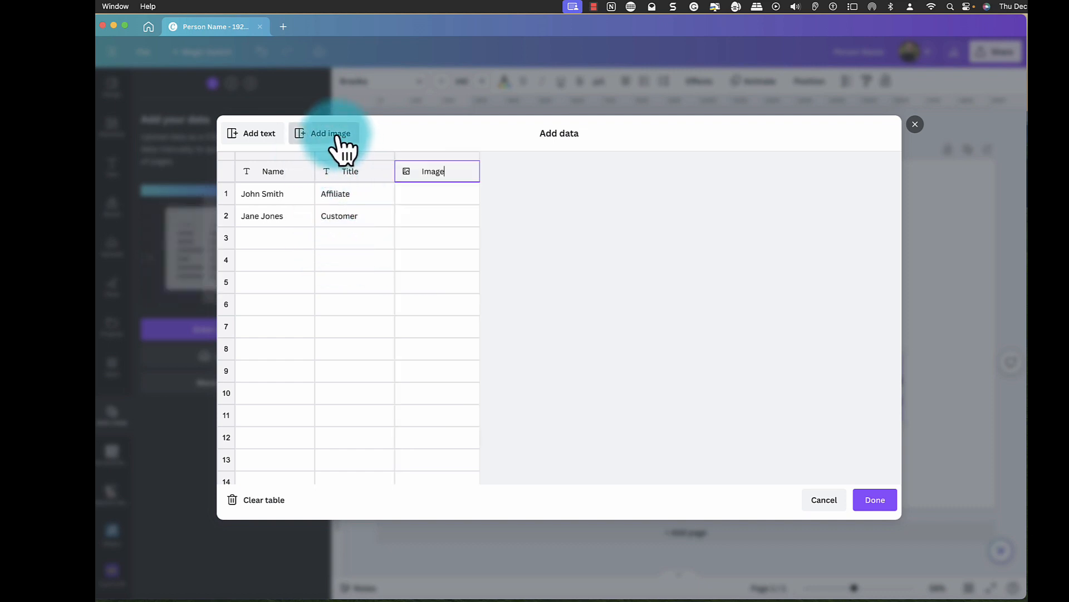
{"action": "left_click", "coordinate": [428, 197]}
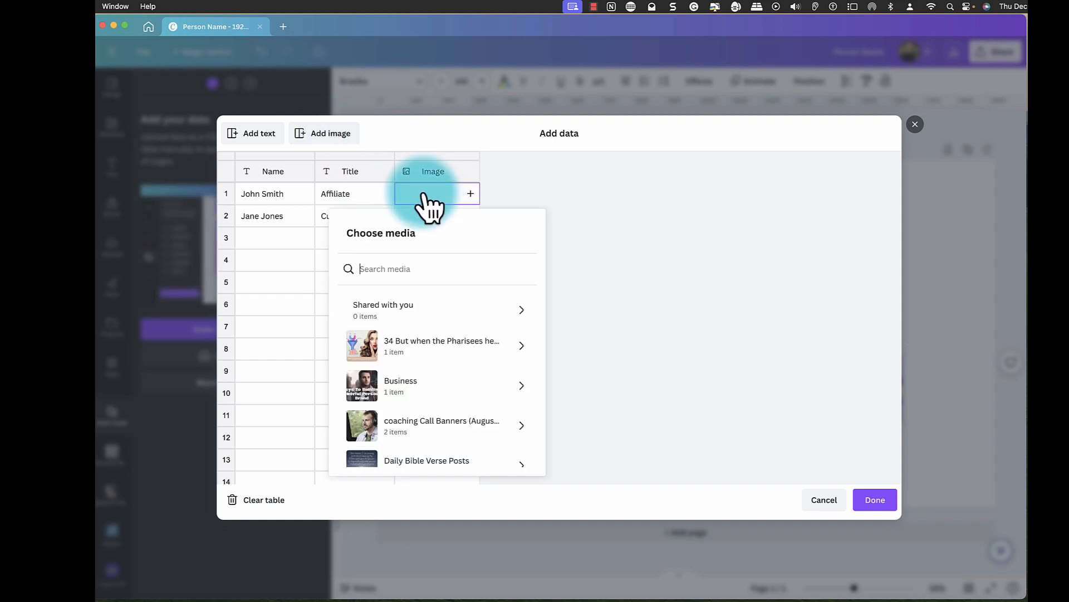
{"action": "left_click", "coordinate": [394, 270]}
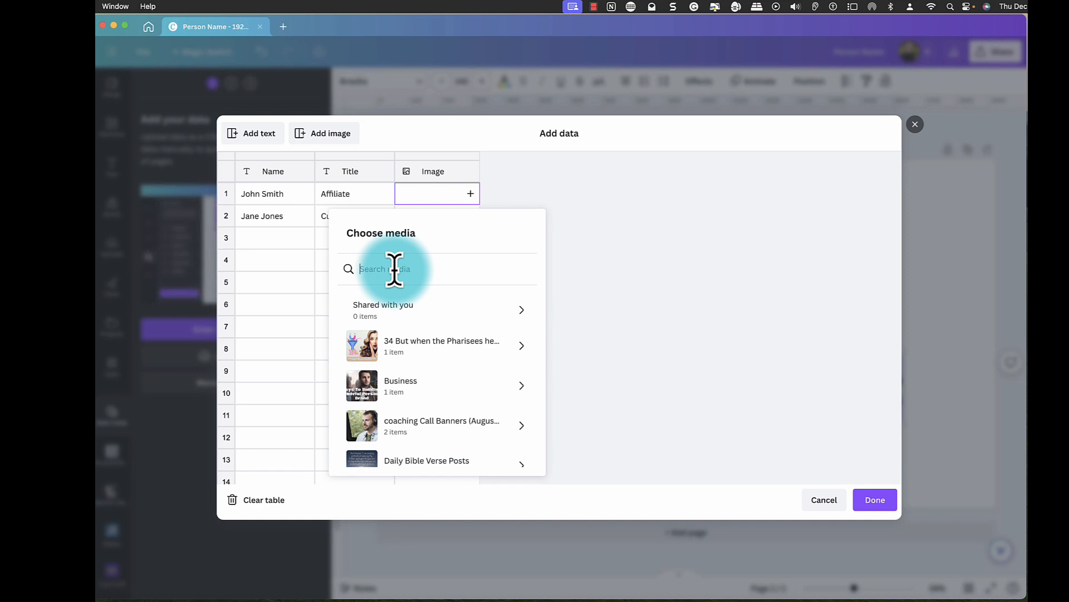
{"action": "type", "text": "beach"}
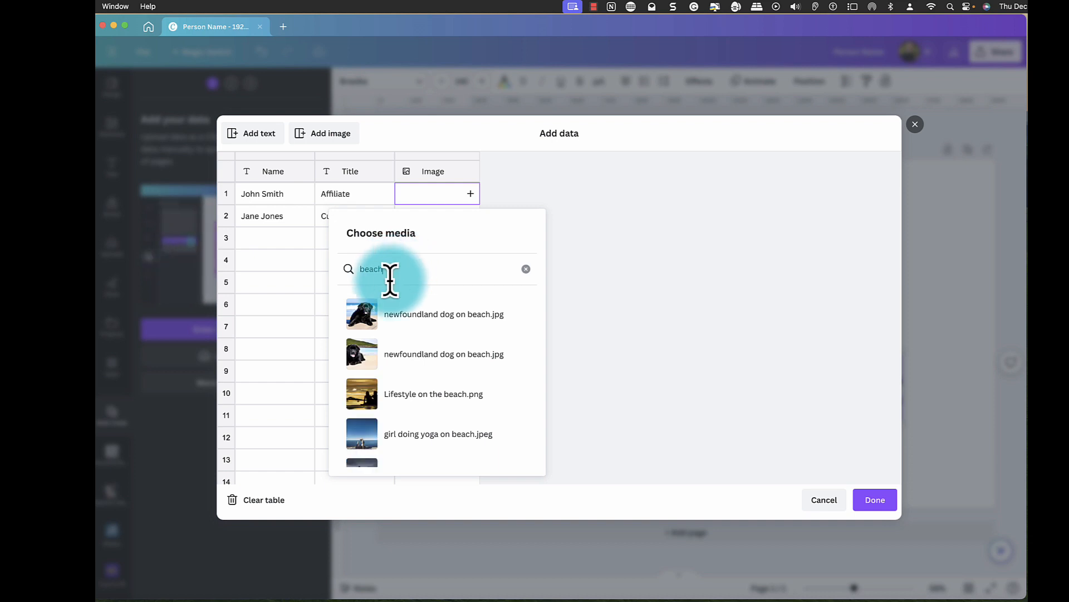
{"action": "scroll", "coordinate": [423, 390], "scroll_direction": "down", "scroll_amount": 10}
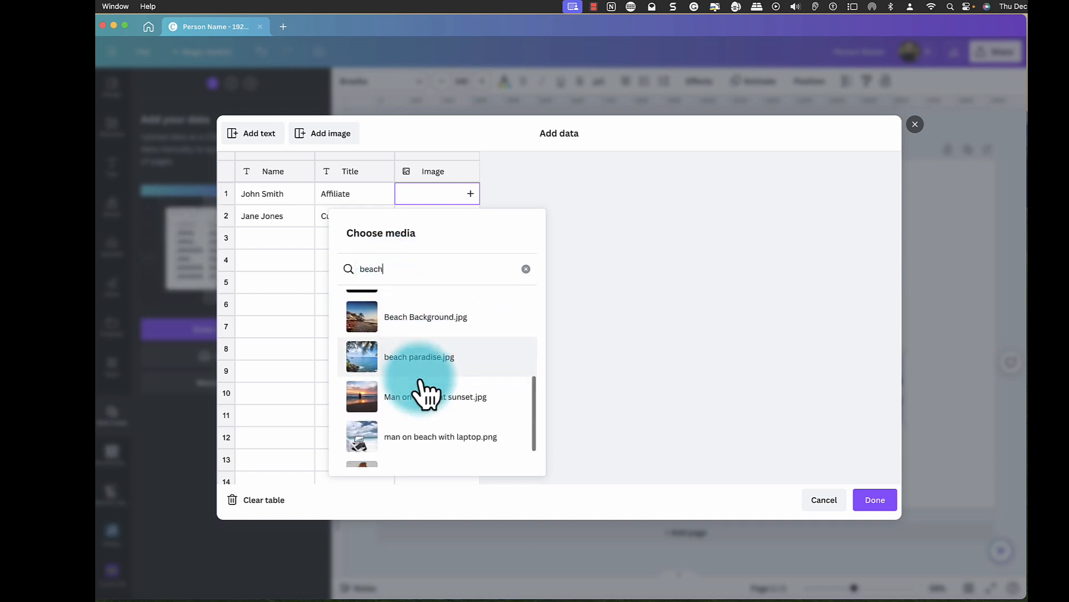
{"action": "scroll", "coordinate": [427, 392], "scroll_direction": "up", "scroll_amount": 10}
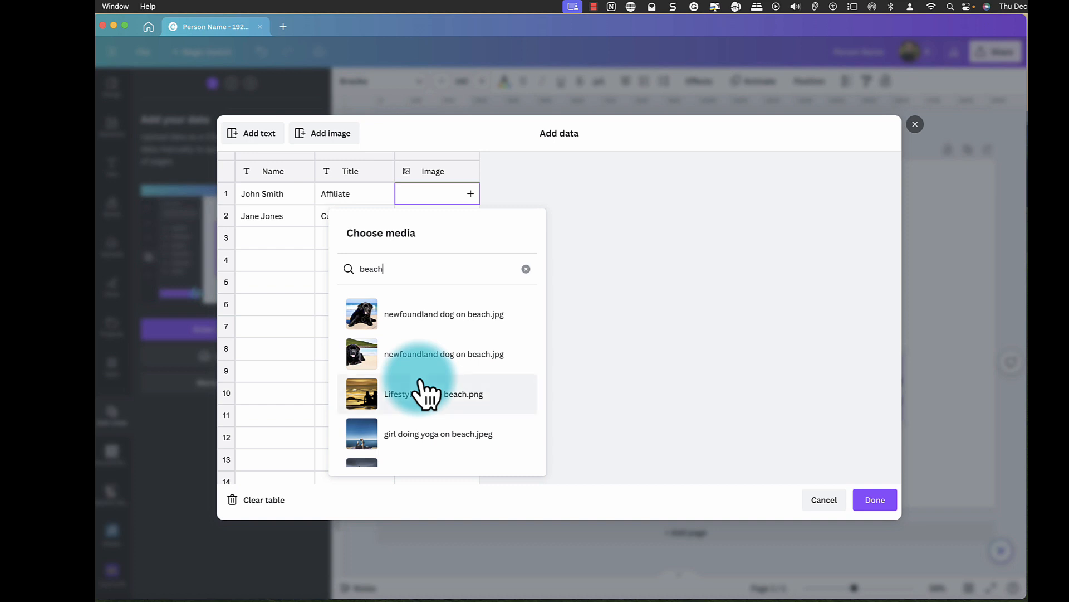
Step: Search the media by the man's first name instead and assign his "in circle" JPG portrait to row 1's image cell
{"action": "left_click_drag", "start_coordinate": [392, 268], "coordinate": [357, 267]}
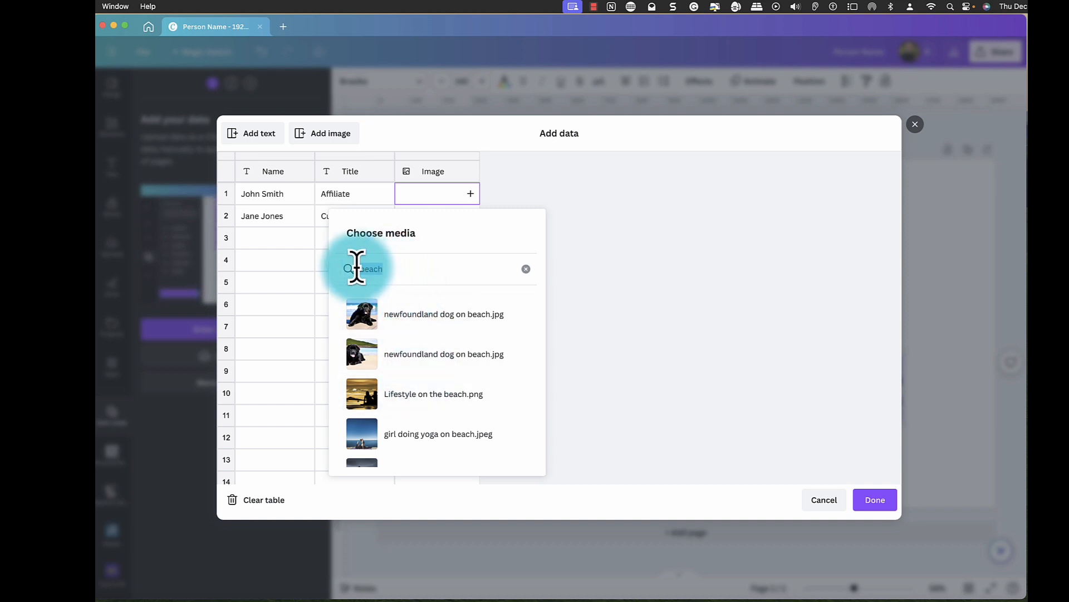
{"action": "type", "text": "Ron"}
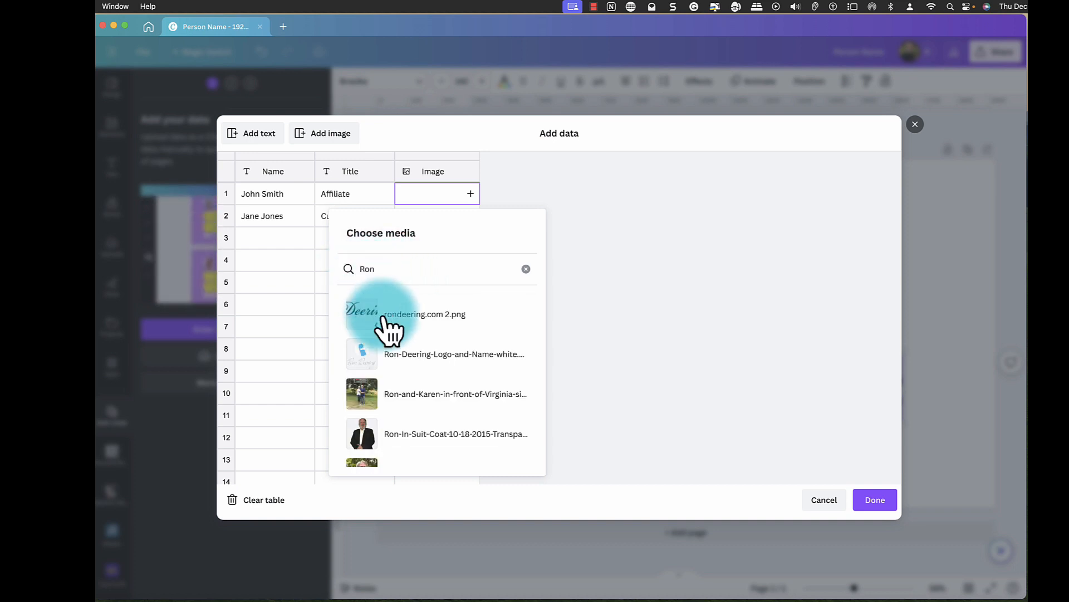
{"action": "scroll", "coordinate": [408, 430], "scroll_direction": "down", "scroll_amount": 3}
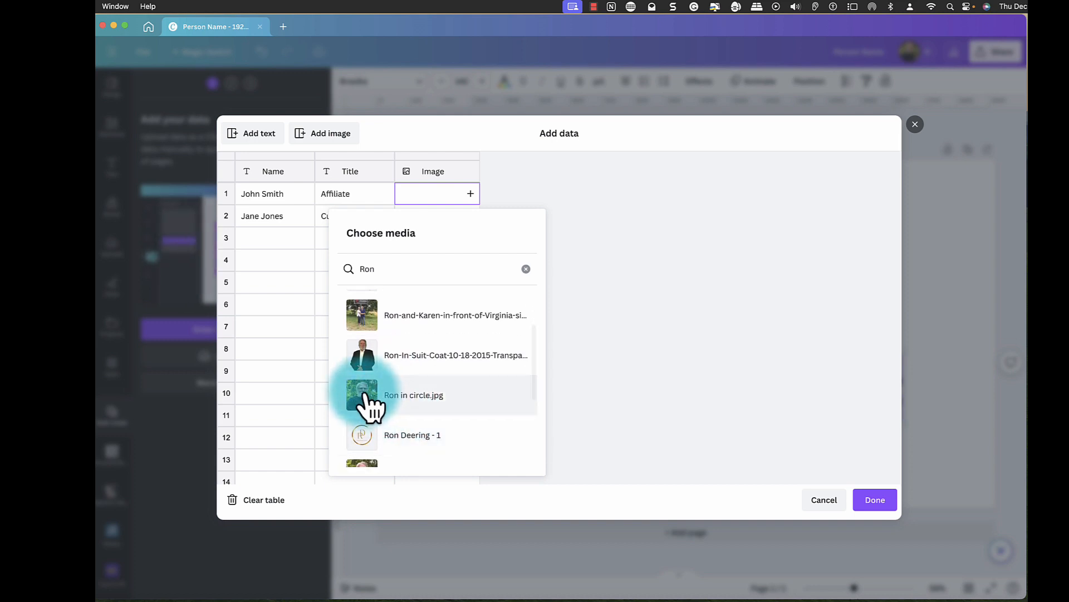
{"action": "scroll", "coordinate": [373, 407], "scroll_direction": "down", "scroll_amount": 2}
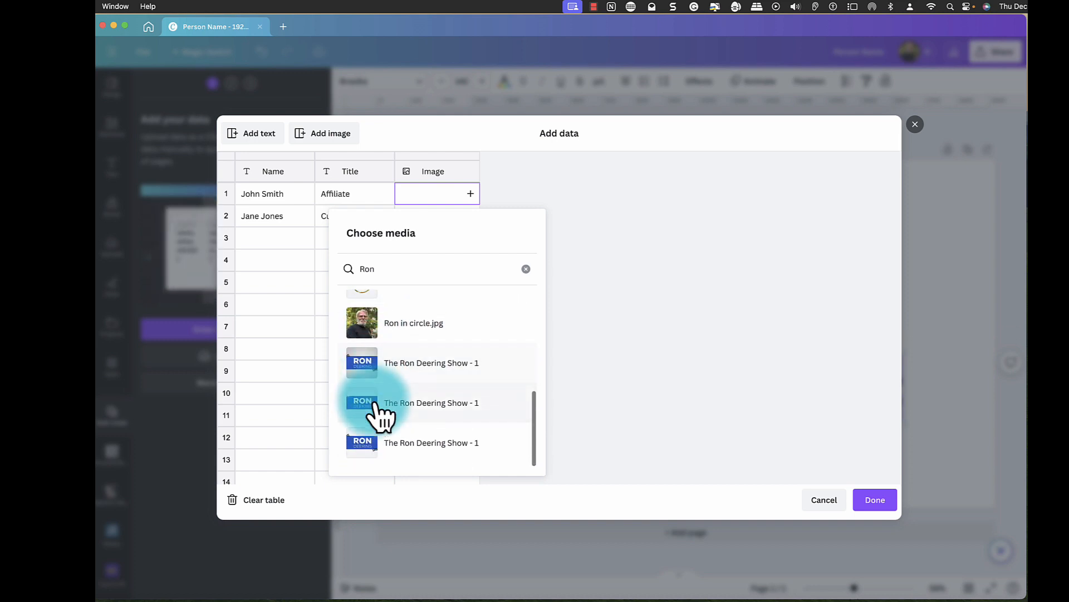
{"action": "scroll", "coordinate": [374, 403], "scroll_direction": "up", "scroll_amount": 5}
{"action": "scroll", "coordinate": [373, 411], "scroll_direction": "down", "scroll_amount": 1}
{"action": "left_click", "coordinate": [363, 440]}
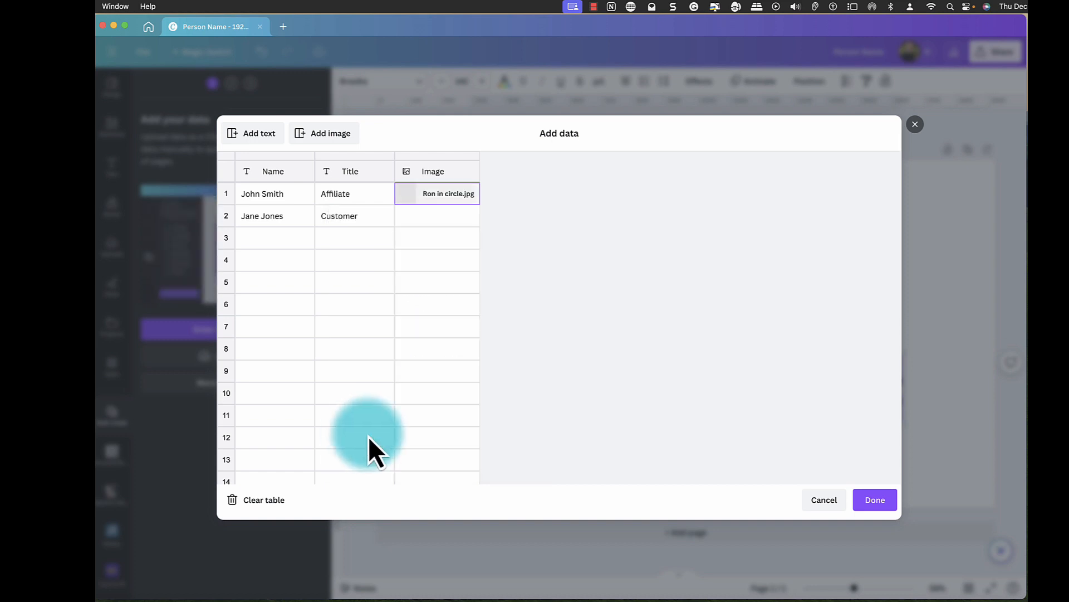
Step: Open the media chooser for row 2's image cell, try a search by a woman's first name, and clear it
{"action": "left_click", "coordinate": [426, 234]}
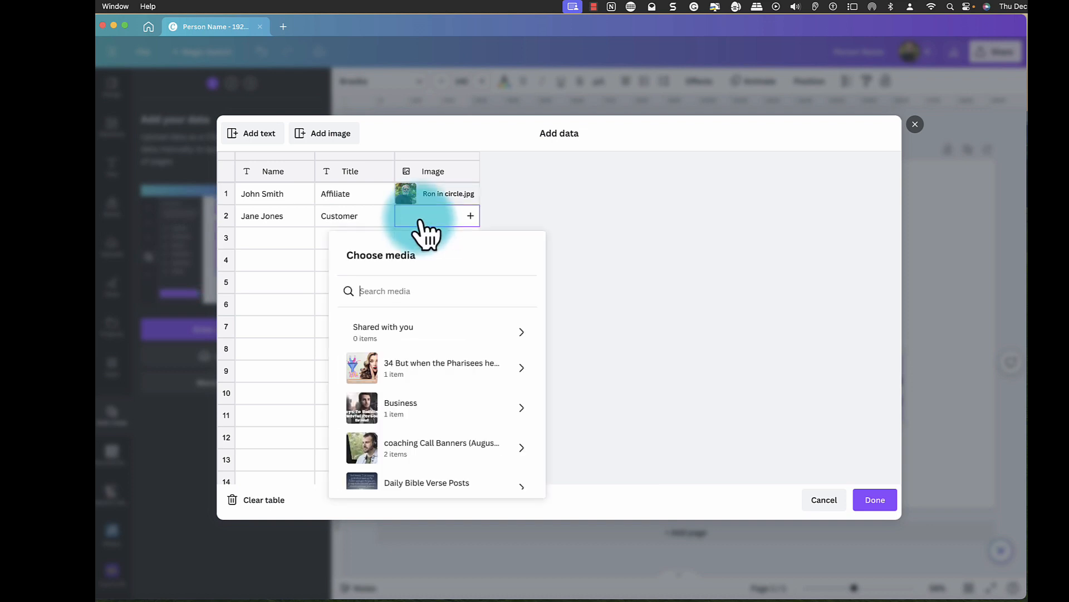
{"action": "type", "text": "Emma"}
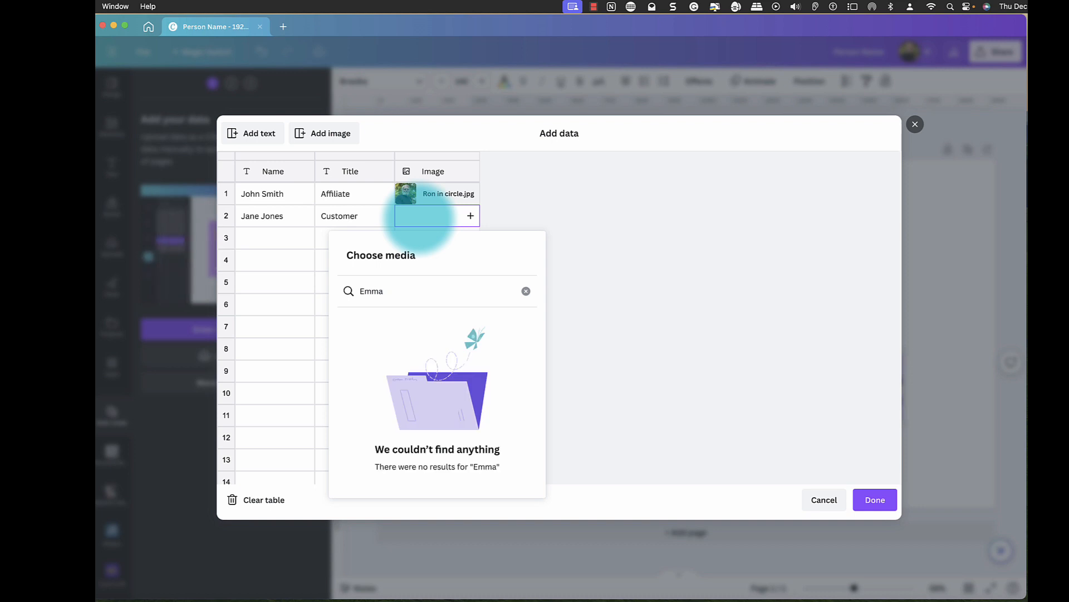
{"action": "key", "text": "BackSpace"}
{"action": "key", "text": "BackSpace"}
{"action": "key", "text": "BackSpace"}
{"action": "key", "text": "BackSpace"}
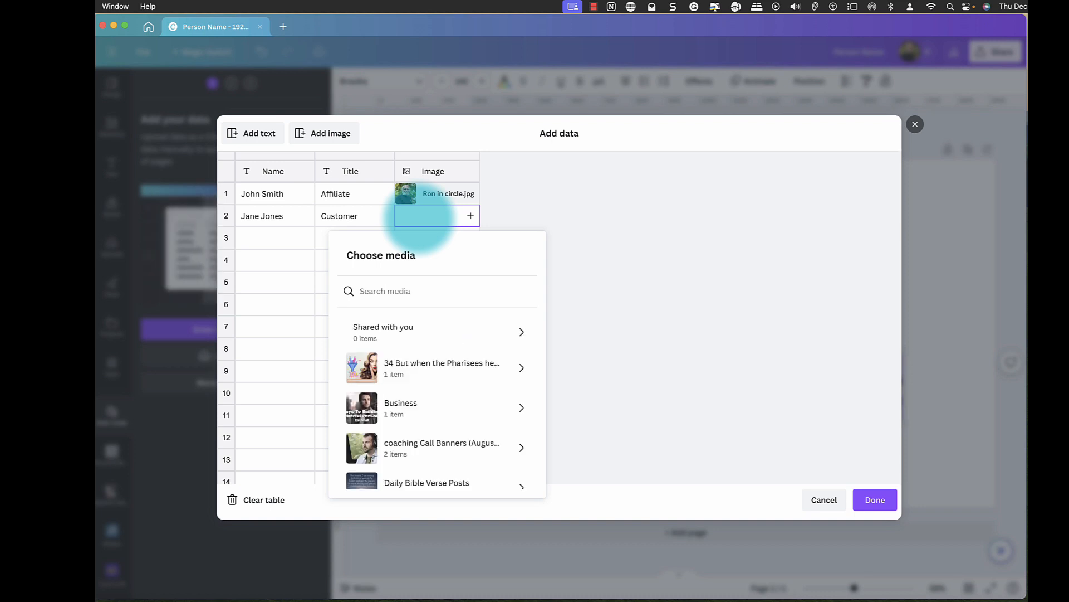
Step: Search the media for "woman", assign "Woman point left.webp" to row 2's image cell, and finish the data entry
{"action": "type", "text": "wo"}
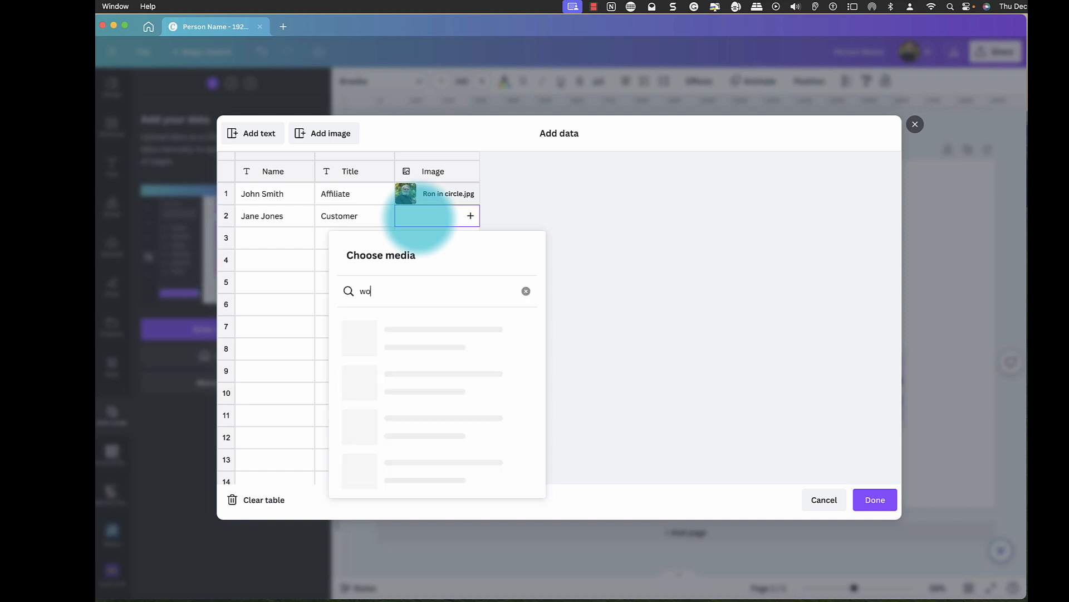
{"action": "type", "text": "man"}
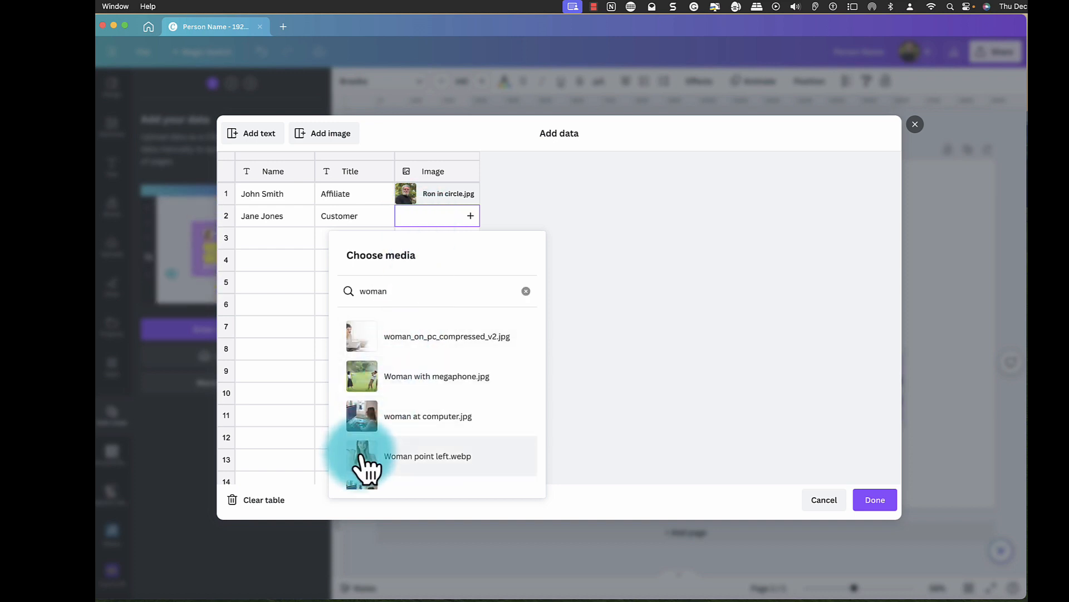
{"action": "scroll", "coordinate": [368, 465], "scroll_direction": "down", "scroll_amount": 8}
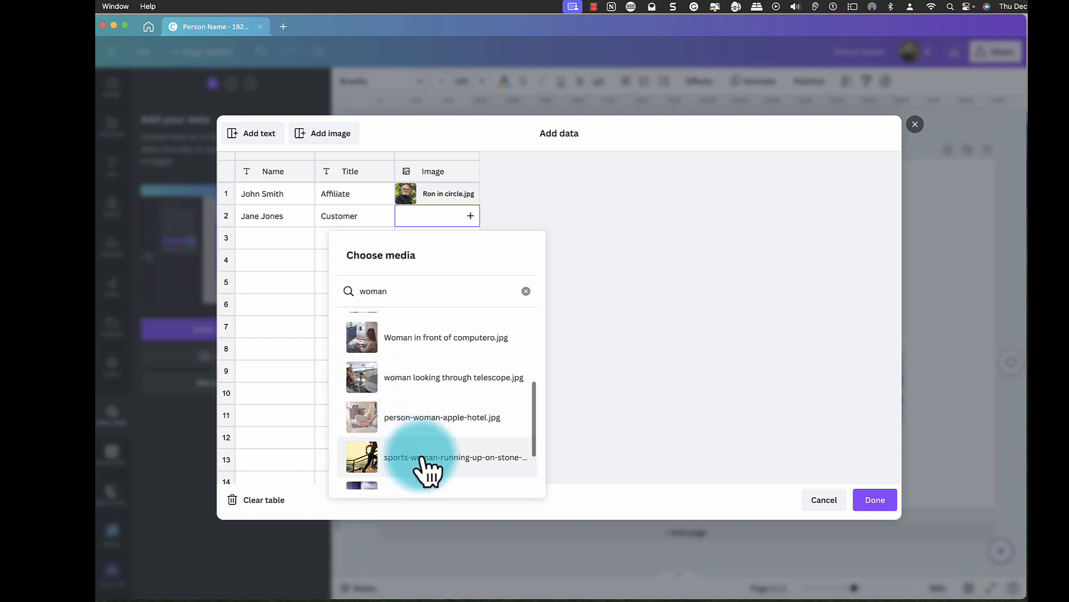
{"action": "scroll", "coordinate": [406, 463], "scroll_direction": "down", "scroll_amount": 2}
{"action": "scroll", "coordinate": [396, 449], "scroll_direction": "up", "scroll_amount": 3}
{"action": "scroll", "coordinate": [401, 449], "scroll_direction": "down", "scroll_amount": 4}
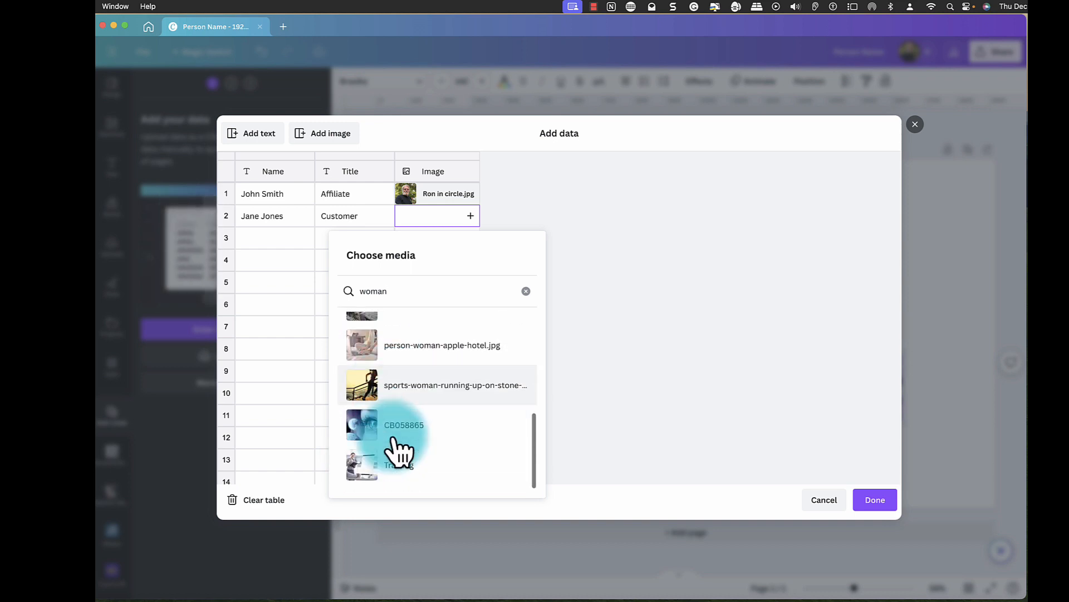
{"action": "scroll", "coordinate": [393, 440], "scroll_direction": "up", "scroll_amount": 5}
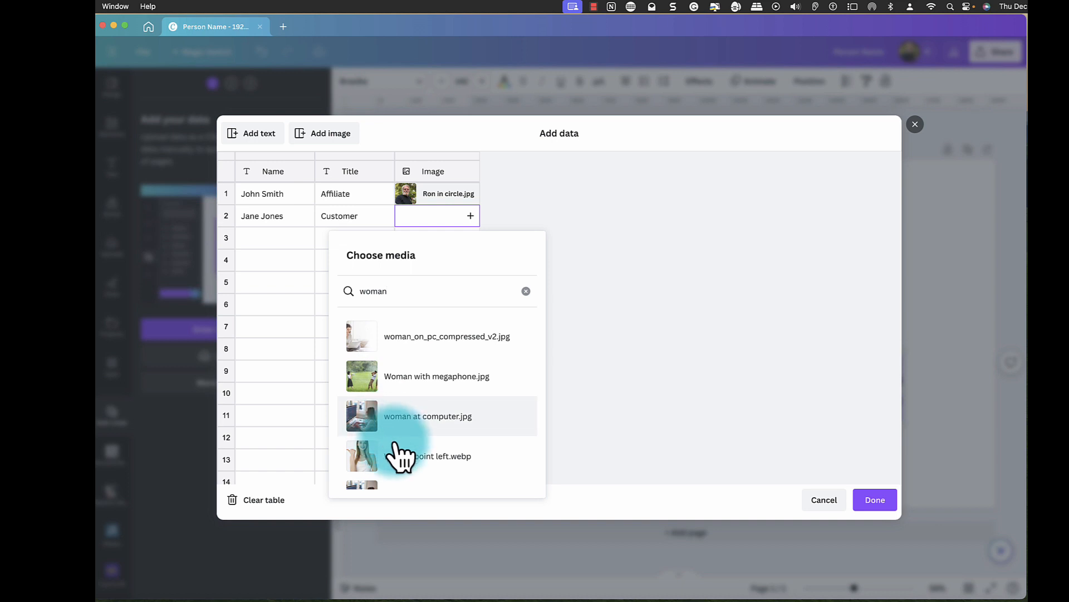
{"action": "left_click", "coordinate": [367, 462]}
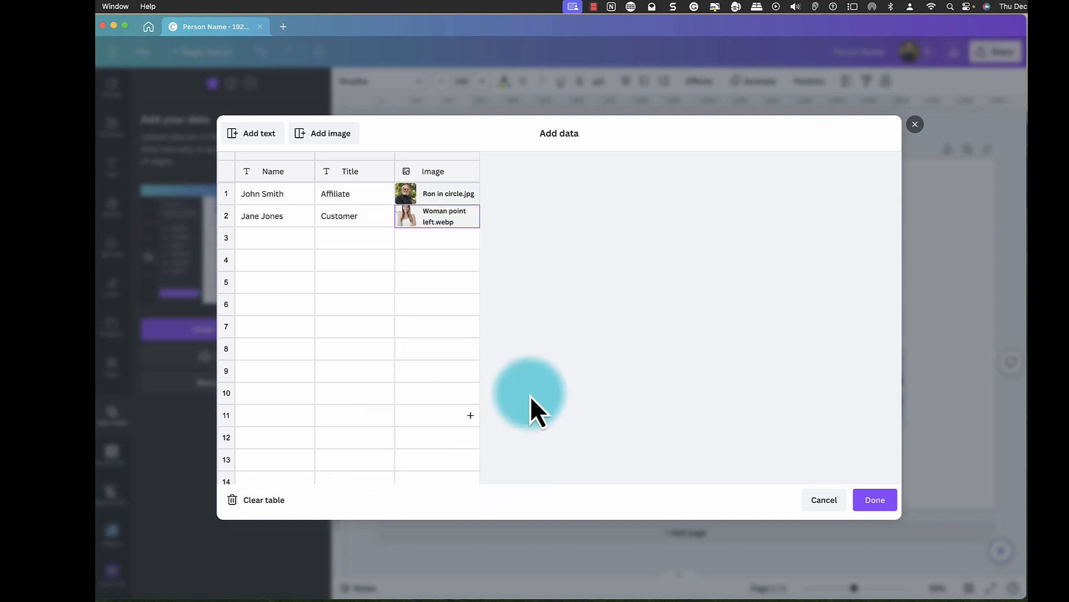
{"action": "left_click", "coordinate": [874, 505]}
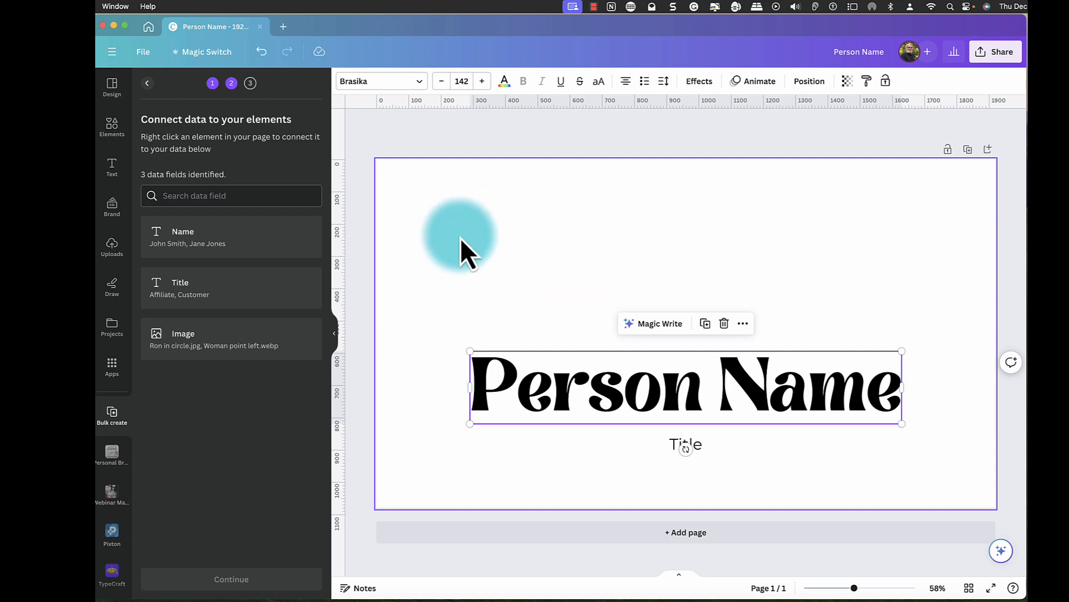
Step: Search the elements for "frame" and show all results in the Frames category
{"action": "left_click", "coordinate": [526, 230]}
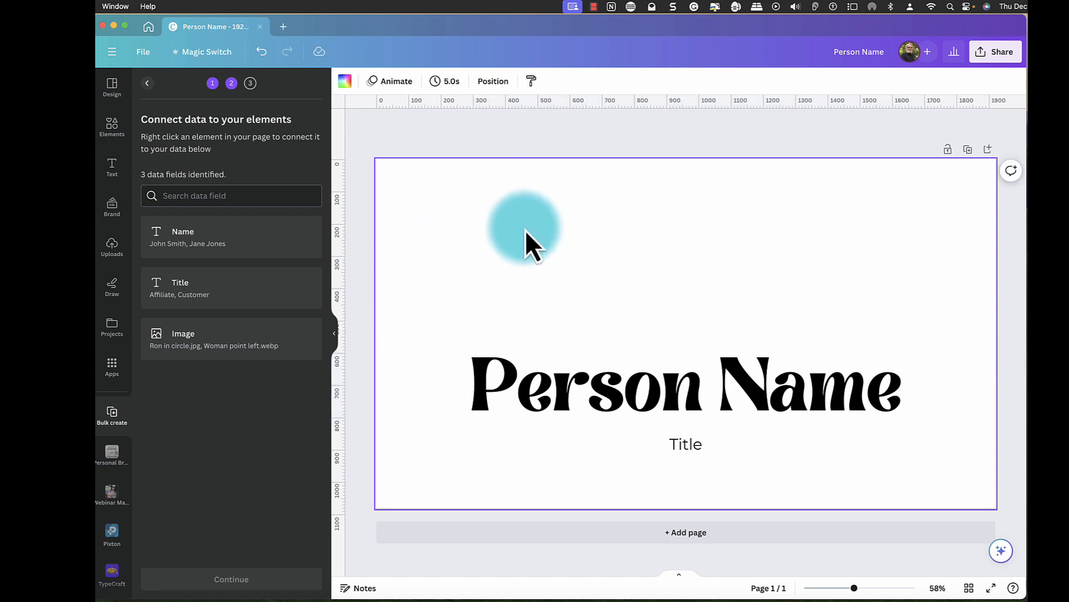
{"action": "left_click", "coordinate": [114, 132]}
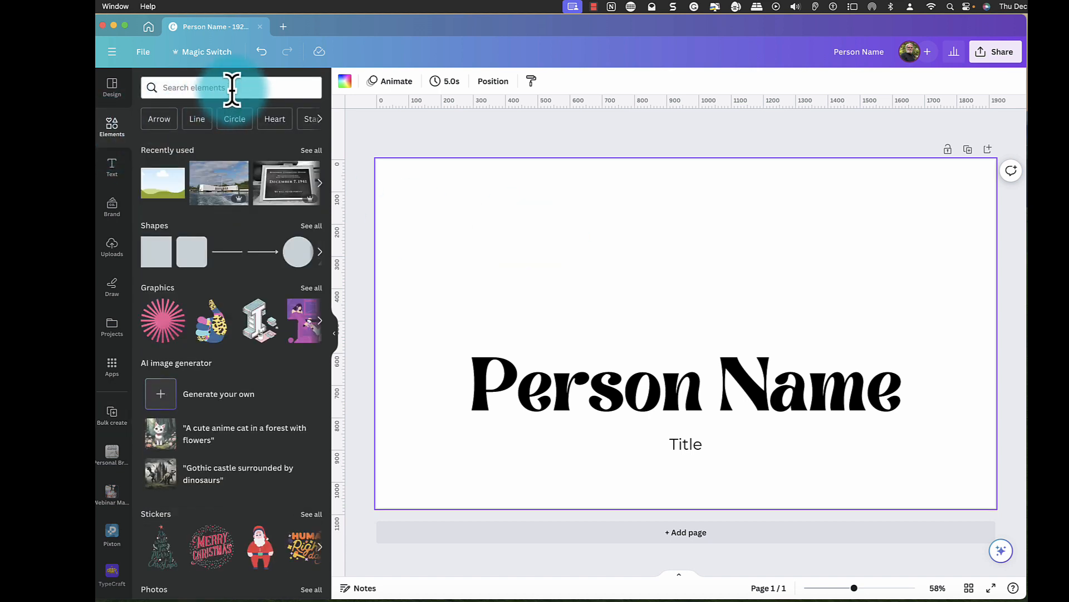
{"action": "left_click", "coordinate": [232, 89]}
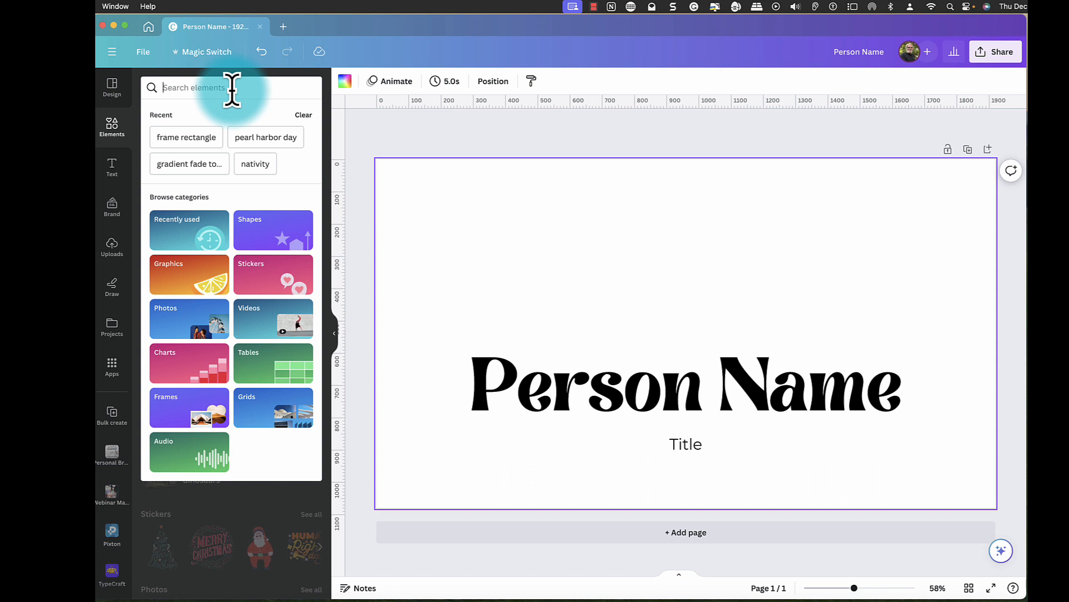
{"action": "type", "text": "frame"}
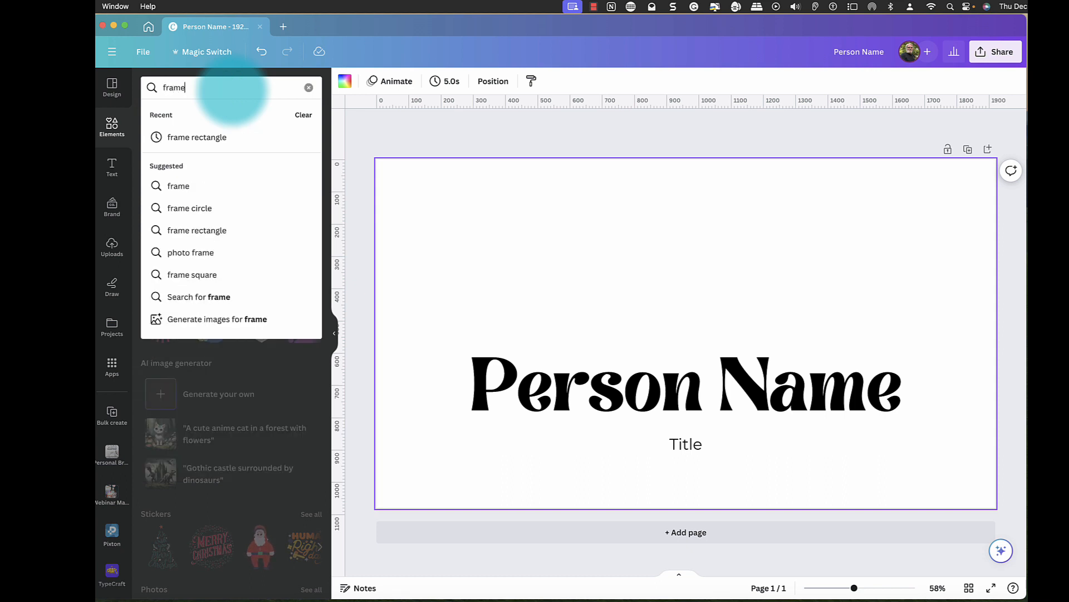
{"action": "left_click", "coordinate": [178, 186]}
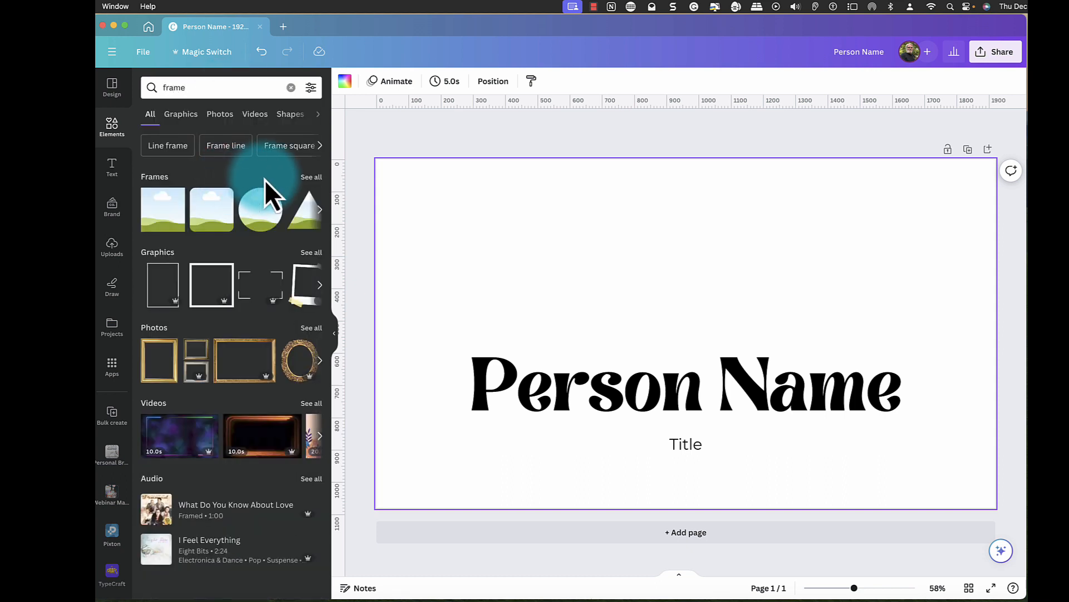
{"action": "left_click", "coordinate": [312, 177]}
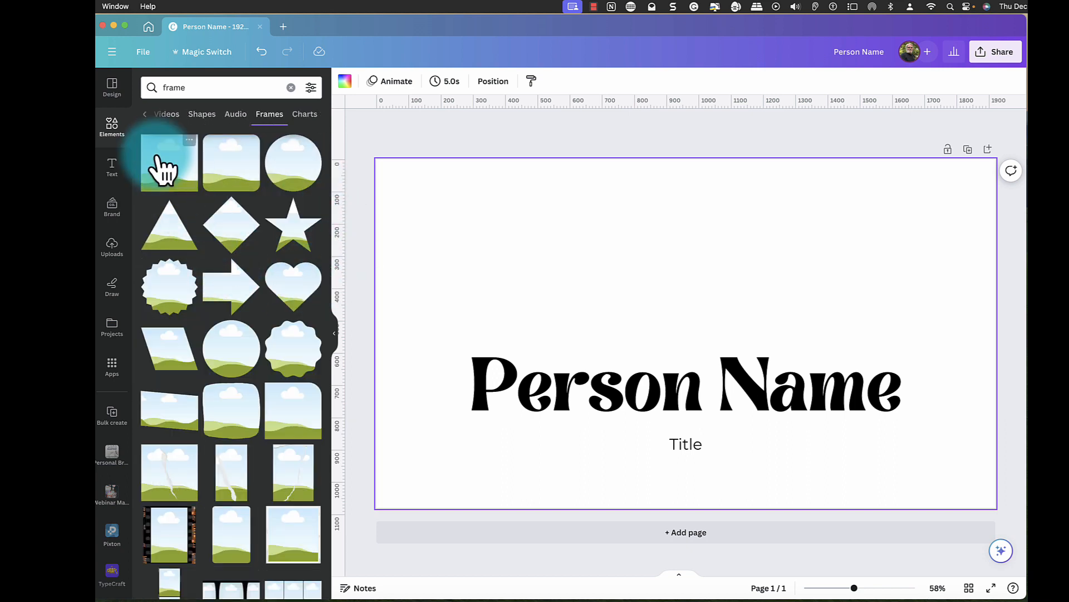
Step: Place the rounded-square frame, about 550 px wide, horizontally centred on the page above the "Person Name" heading
{"action": "left_click_drag", "start_coordinate": [231, 183], "coordinate": [596, 213]}
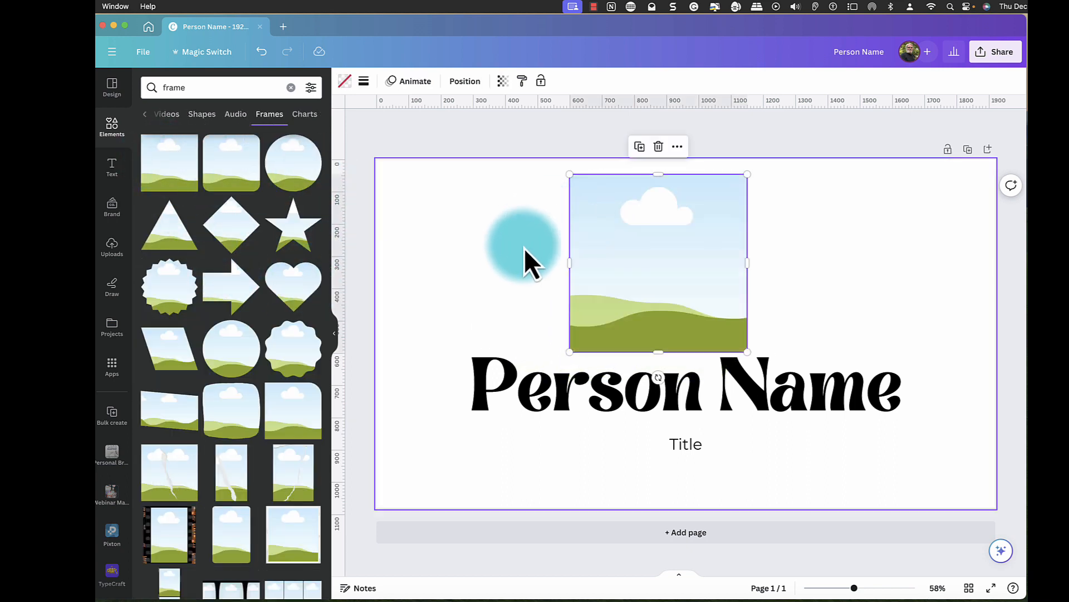
{"action": "left_click_drag", "start_coordinate": [607, 265], "coordinate": [638, 266]}
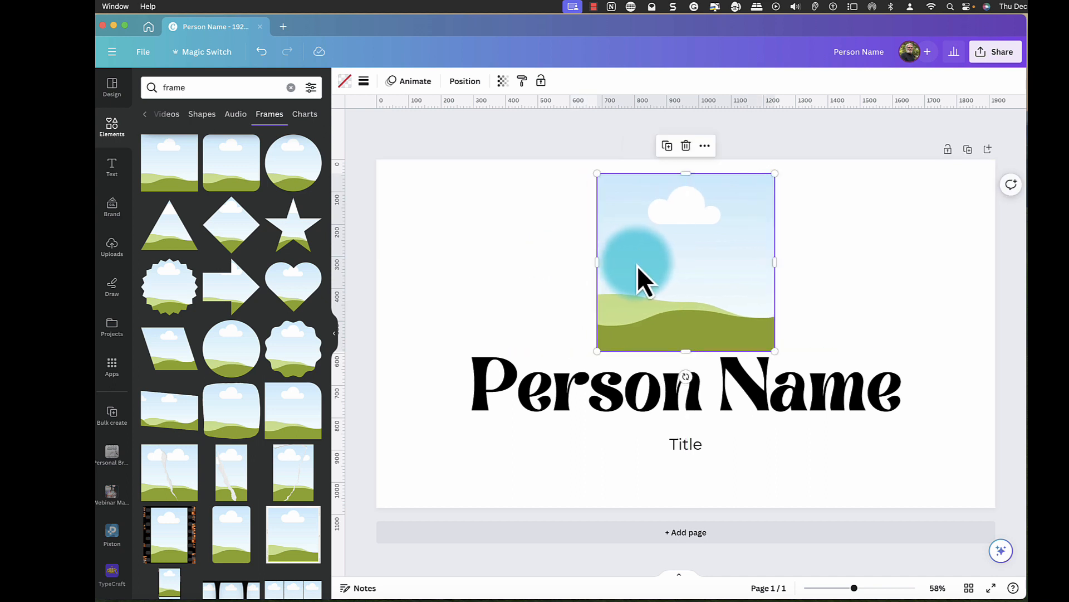
{"action": "left_click", "coordinate": [523, 258]}
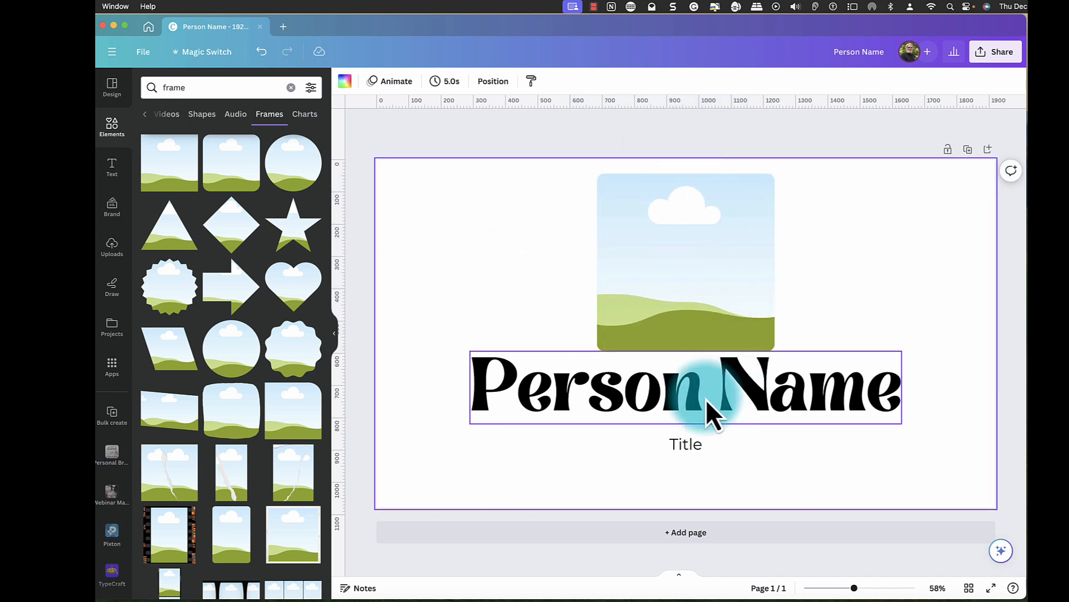
Step: Lower the "Person Name" heading and the "Title" subtitle slightly, keeping them centred, to leave a small gap beneath the frame
{"action": "left_click_drag", "start_coordinate": [706, 398], "coordinate": [708, 411]}
{"action": "left_click_drag", "start_coordinate": [694, 460], "coordinate": [693, 471]}
{"action": "left_click_drag", "start_coordinate": [727, 407], "coordinate": [725, 403]}
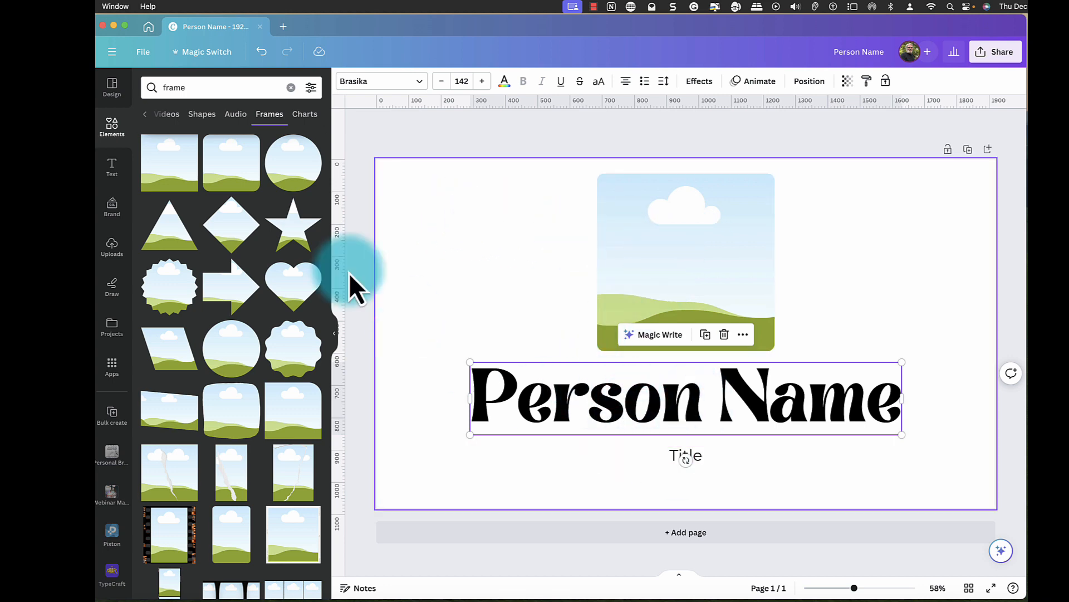
Step: Start manual data entry in Bulk create and replace the Email column's values with "Affiliate" in row 1 and "Customer" in row 2
{"action": "left_click", "coordinate": [112, 415]}
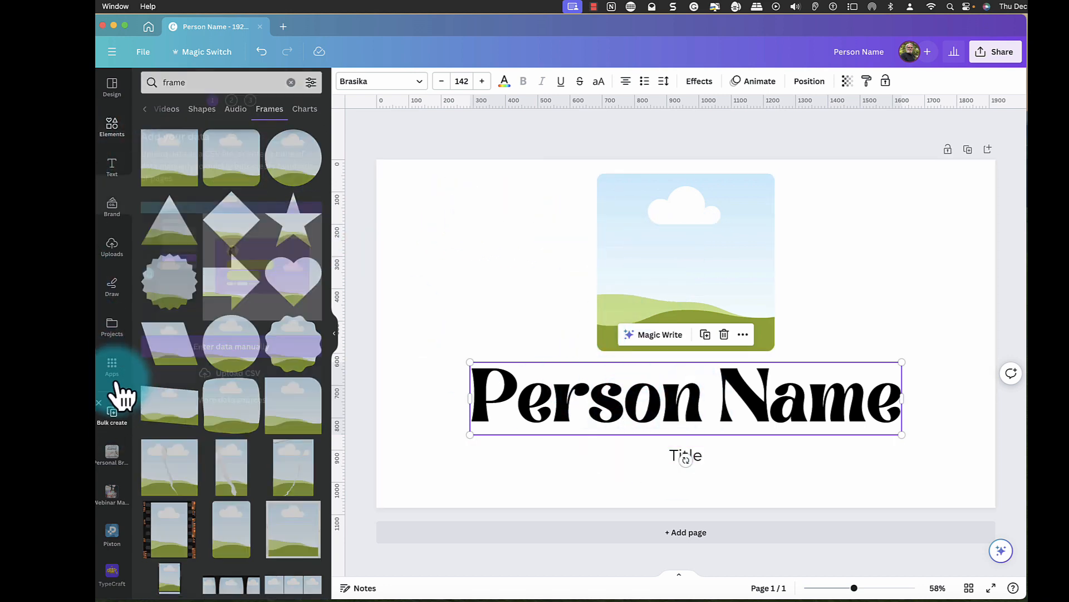
{"action": "left_click", "coordinate": [253, 332]}
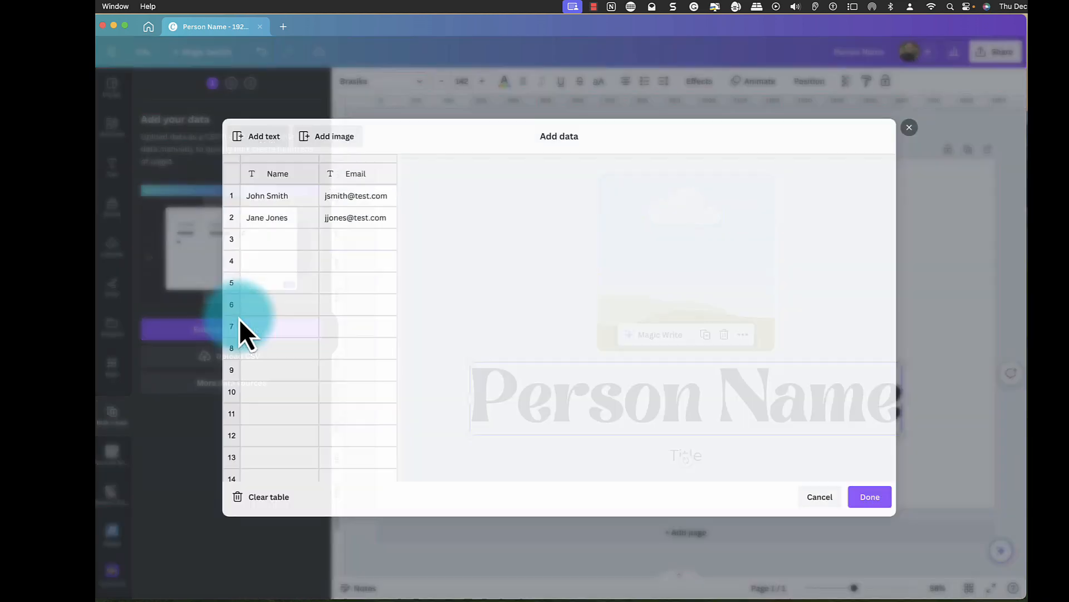
{"action": "left_click", "coordinate": [326, 194]}
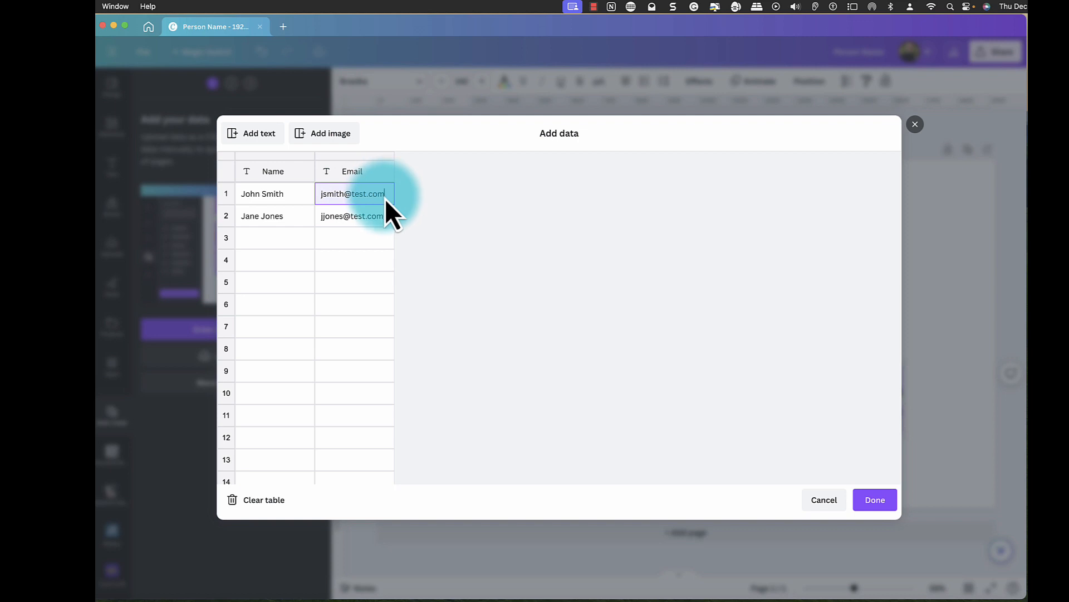
{"action": "key", "text": "BackSpace"}
{"action": "type", "text": "Affiliate"}
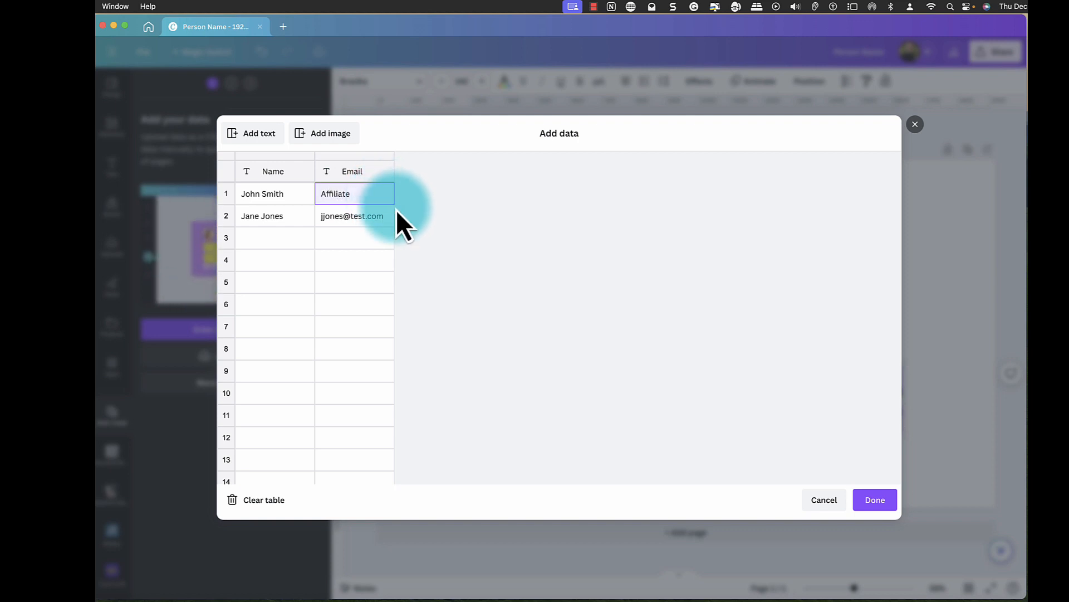
{"action": "left_click", "coordinate": [381, 220]}
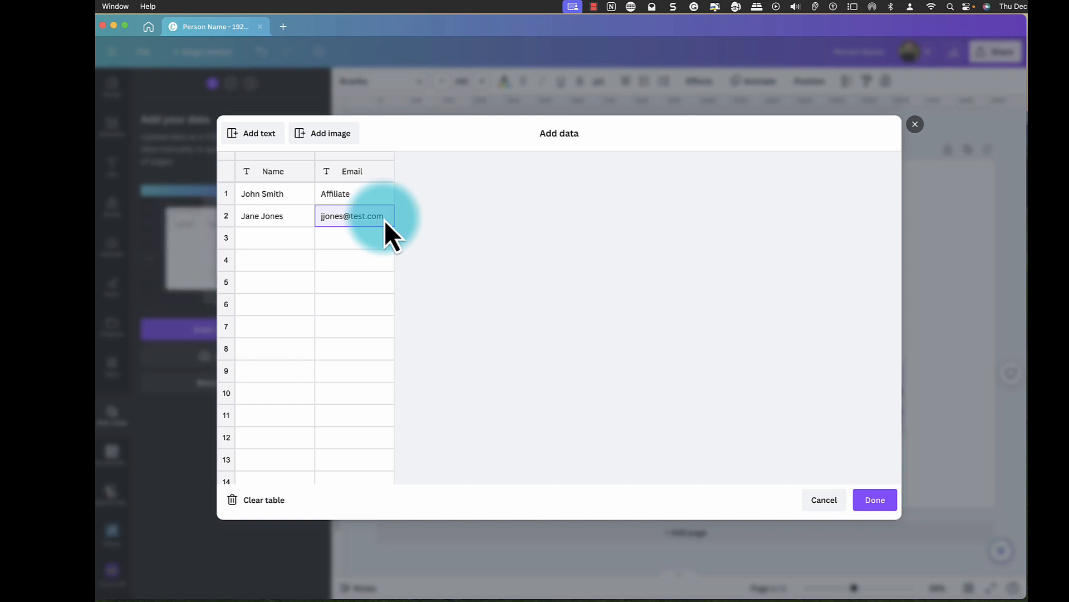
{"action": "key", "text": "BackSpace"}
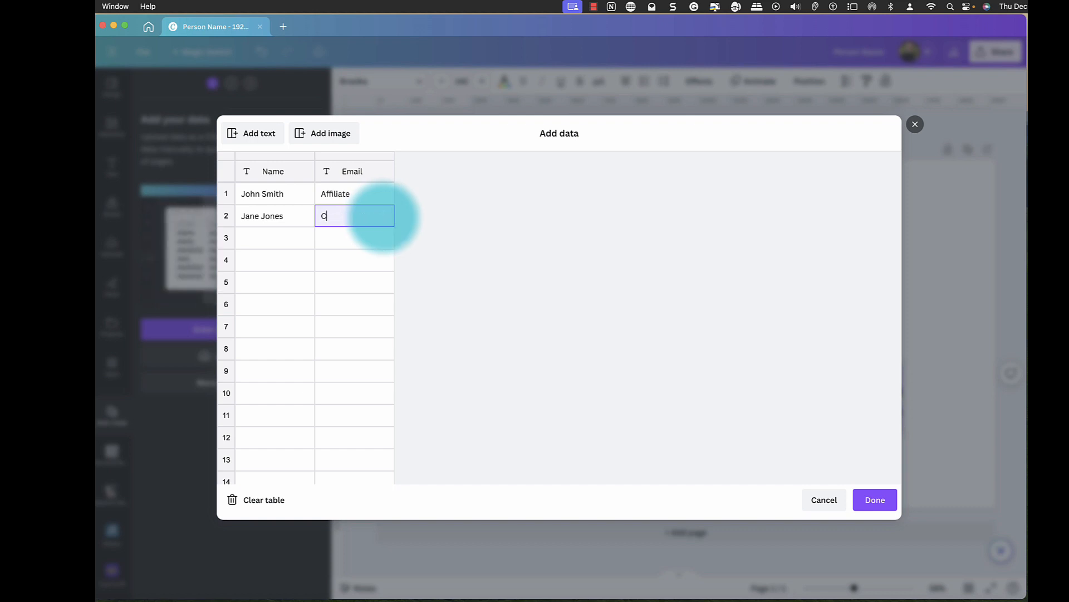
{"action": "type", "text": "Customer"}
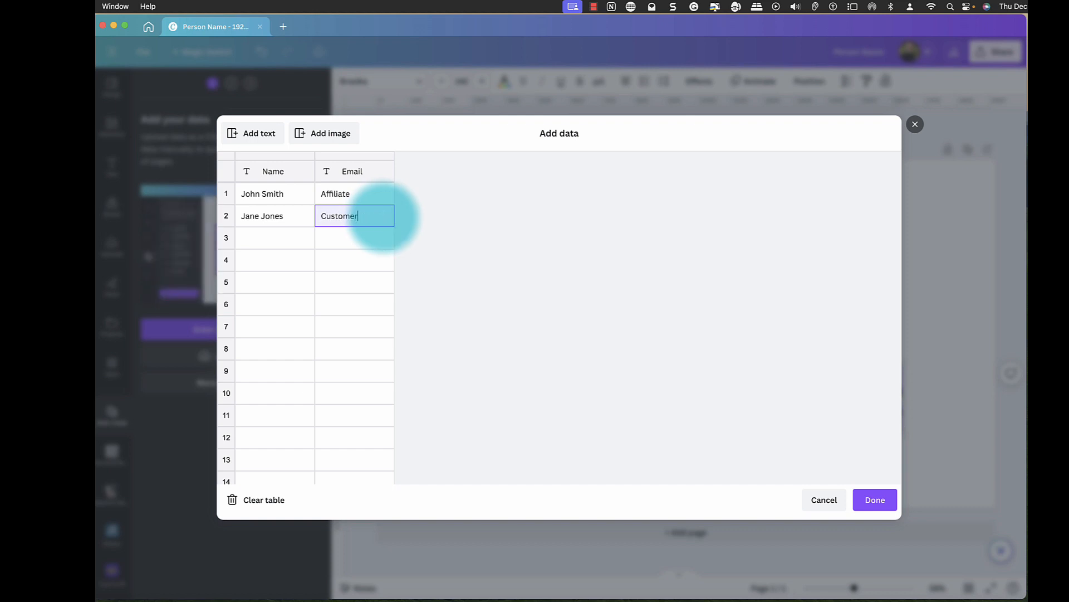
Step: Rename the Email column of the bulk data table to "Title"
{"action": "left_click", "coordinate": [362, 175]}
{"action": "key", "text": "BackSpace"}
{"action": "key", "text": "BackSpace"}
{"action": "key", "text": "BackSpace"}
{"action": "key", "text": "BackSpace"}
{"action": "key", "text": "BackSpace"}
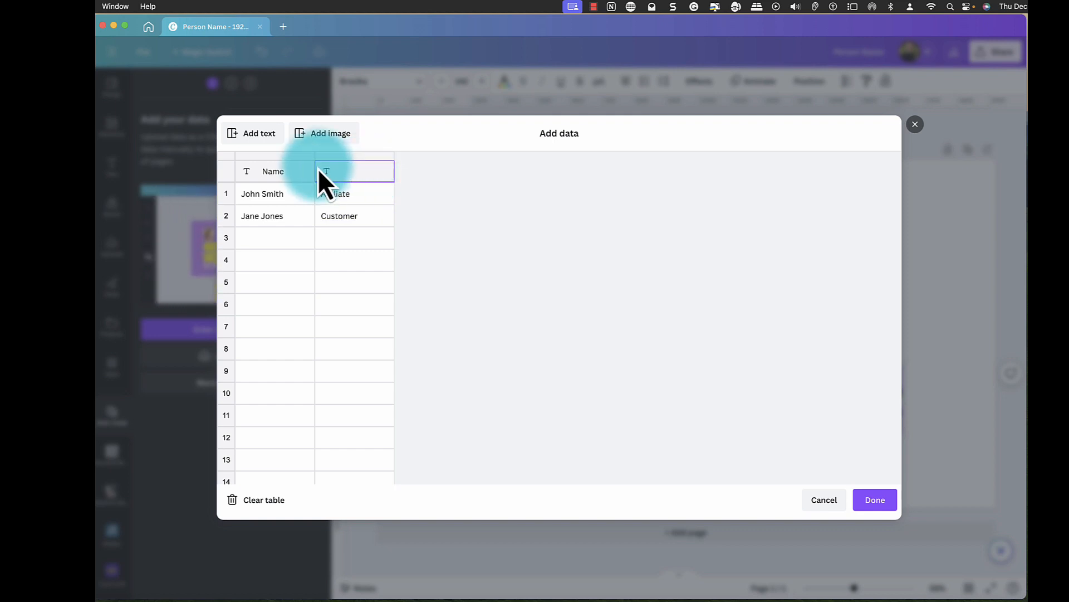
{"action": "type", "text": "Title"}
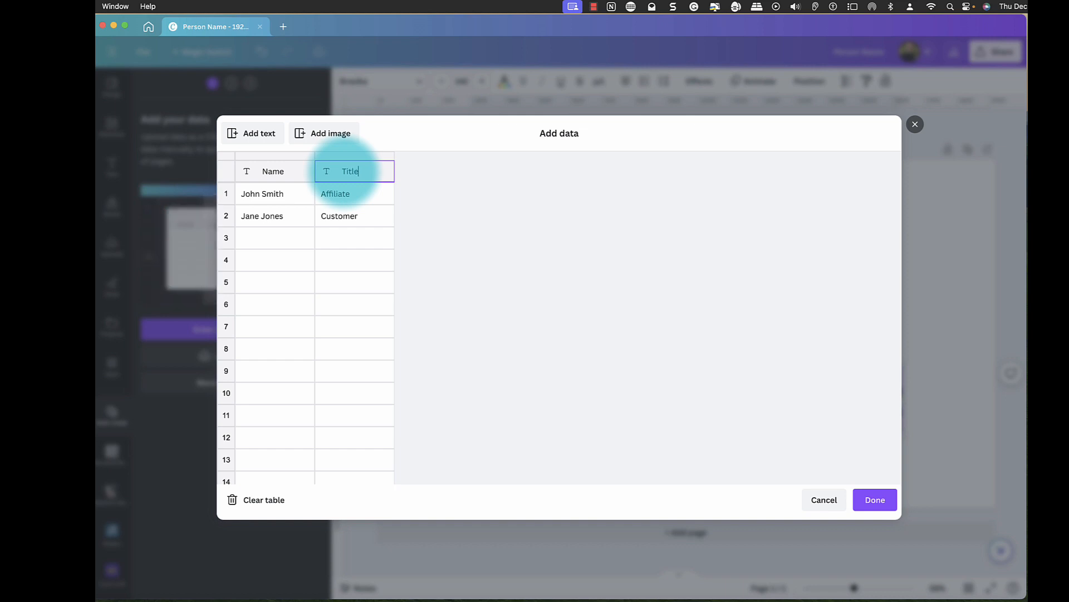
Step: Add an Image column to the data table and assign the man's circle portrait JPG to row 1's image cell
{"action": "left_click", "coordinate": [330, 135]}
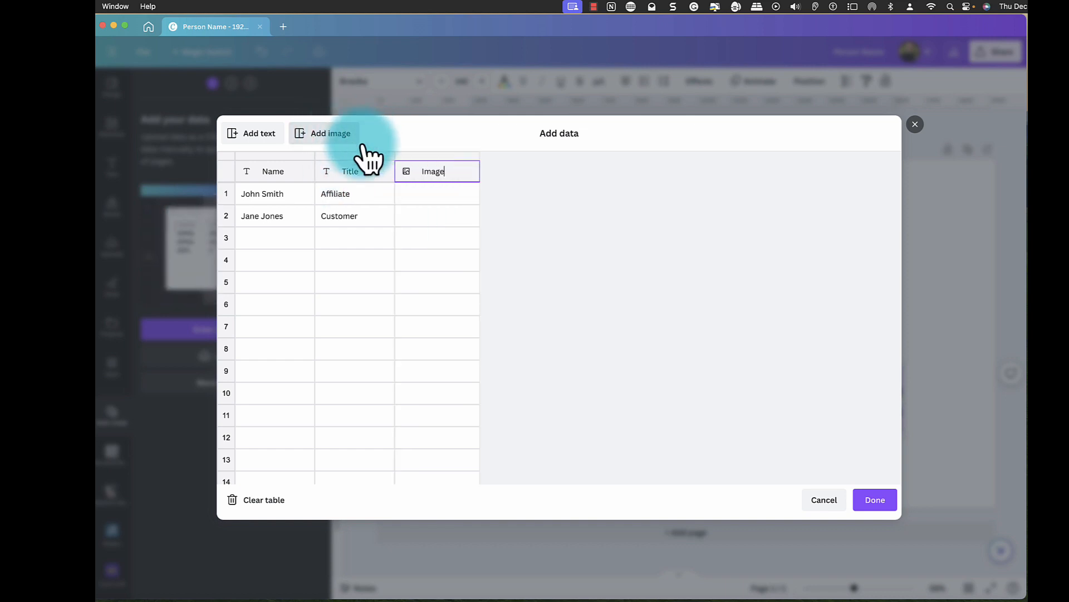
{"action": "left_click", "coordinate": [432, 200]}
{"action": "type", "text": "ron"}
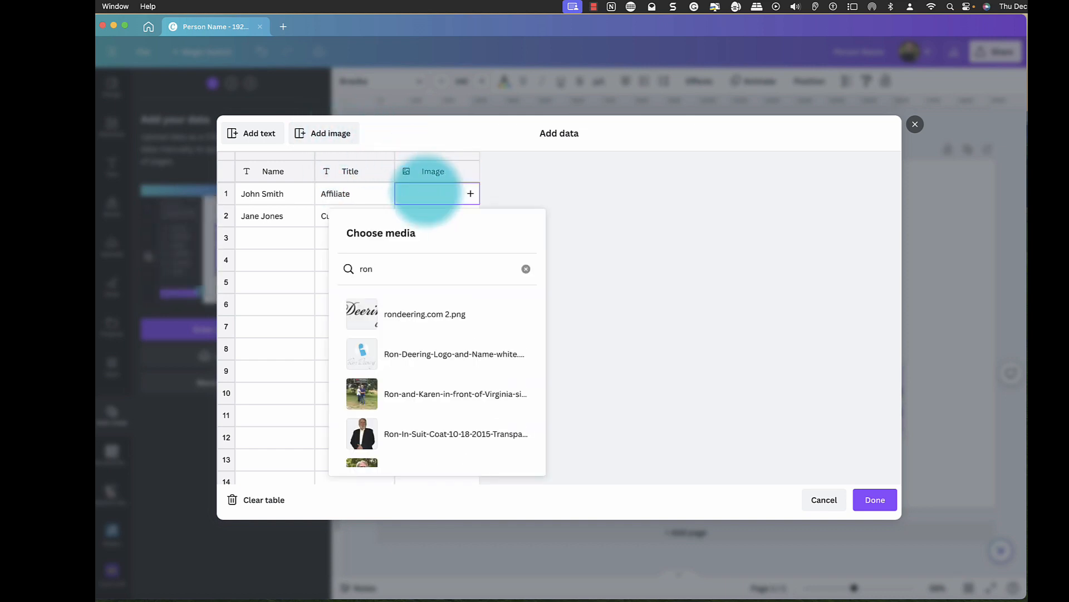
{"action": "scroll", "coordinate": [422, 398], "scroll_direction": "down", "scroll_amount": 3}
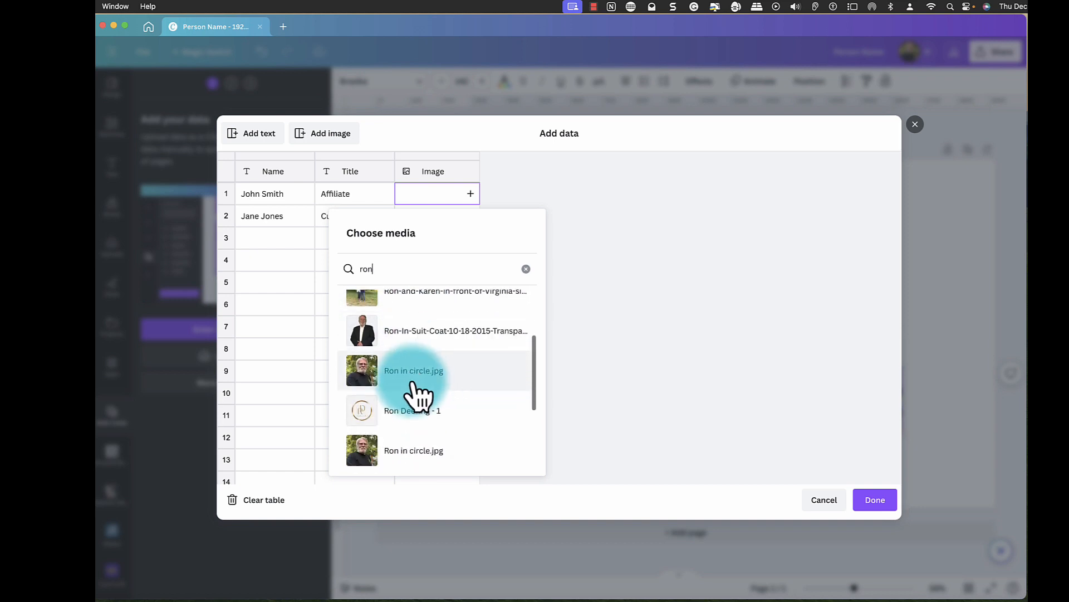
{"action": "left_click", "coordinate": [384, 370]}
Step: Assign the photo of the couple in front of the Virginia sign to row 2's image cell and finish the data entry
{"action": "left_click", "coordinate": [430, 218]}
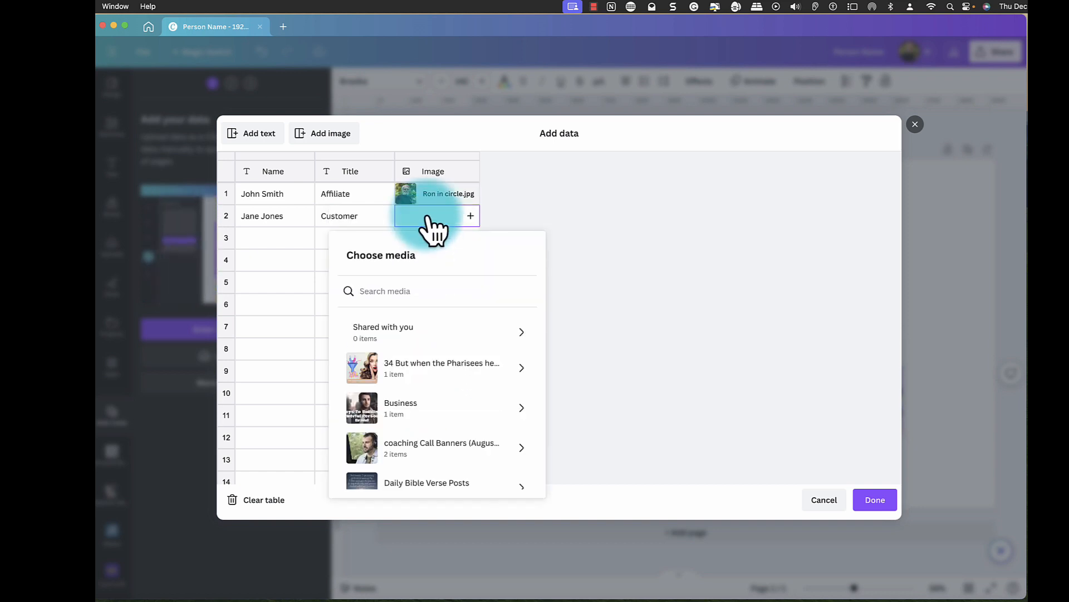
{"action": "type", "text": "Karen"}
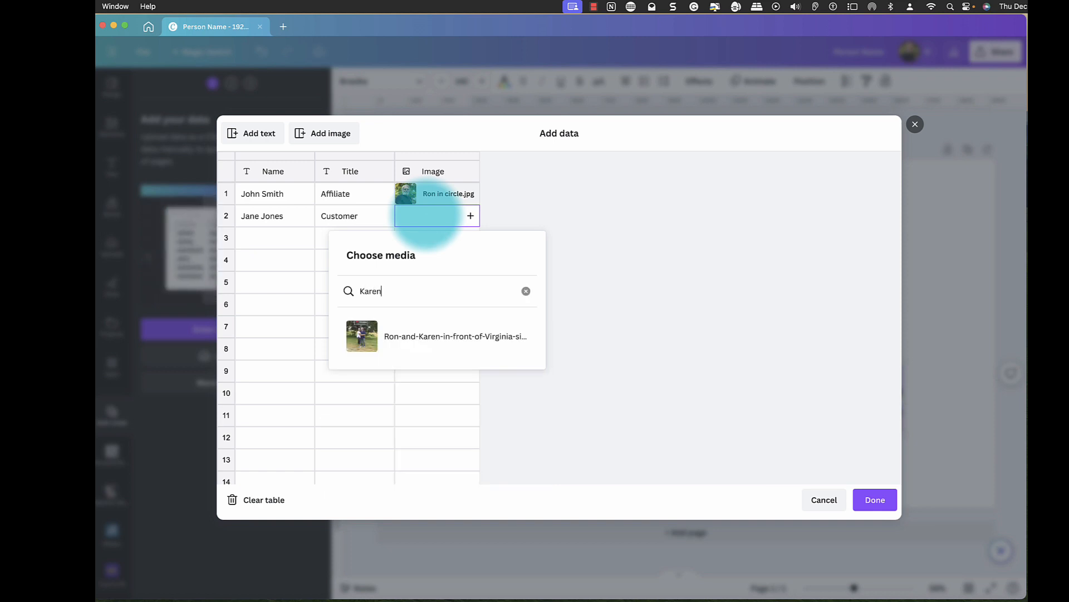
{"action": "left_click", "coordinate": [366, 336]}
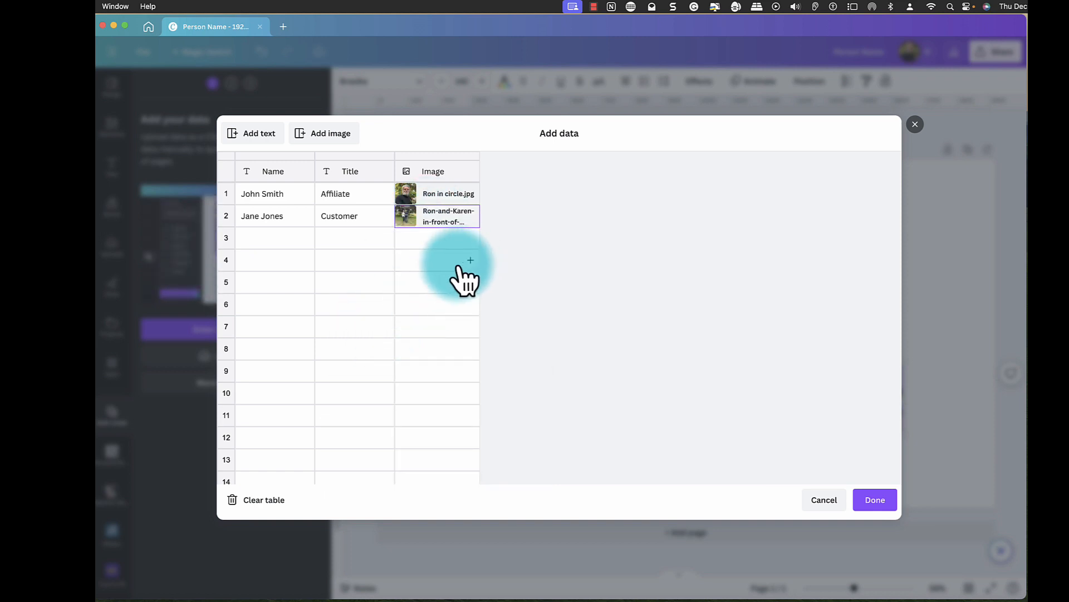
{"action": "left_click", "coordinate": [875, 500]}
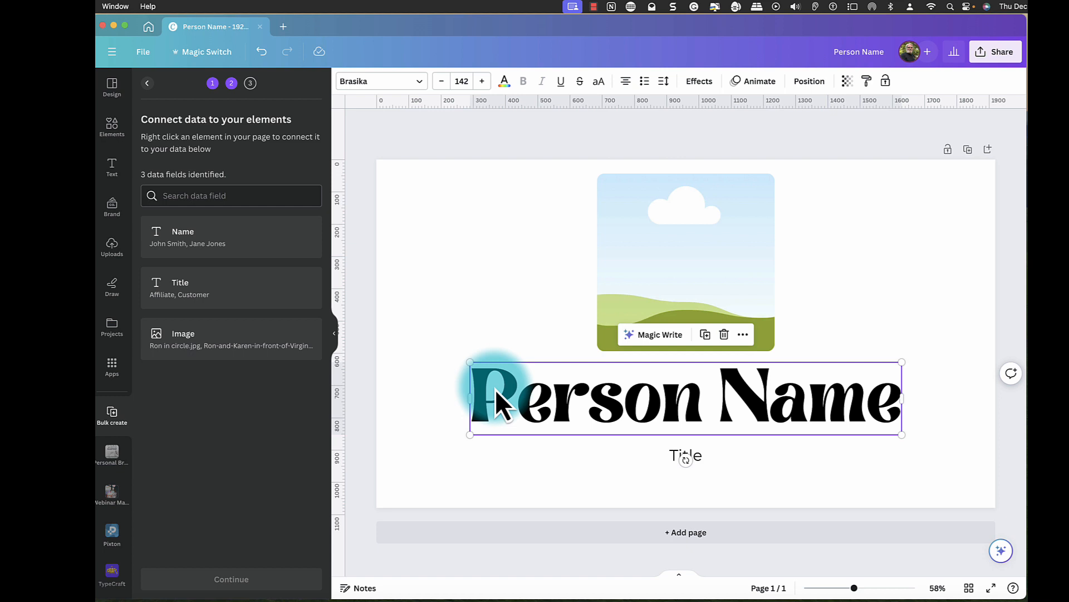
Step: Connect the "Title" subtitle to the Title data field and the "Person Name" heading to the Name data field
{"action": "left_click", "coordinate": [706, 454]}
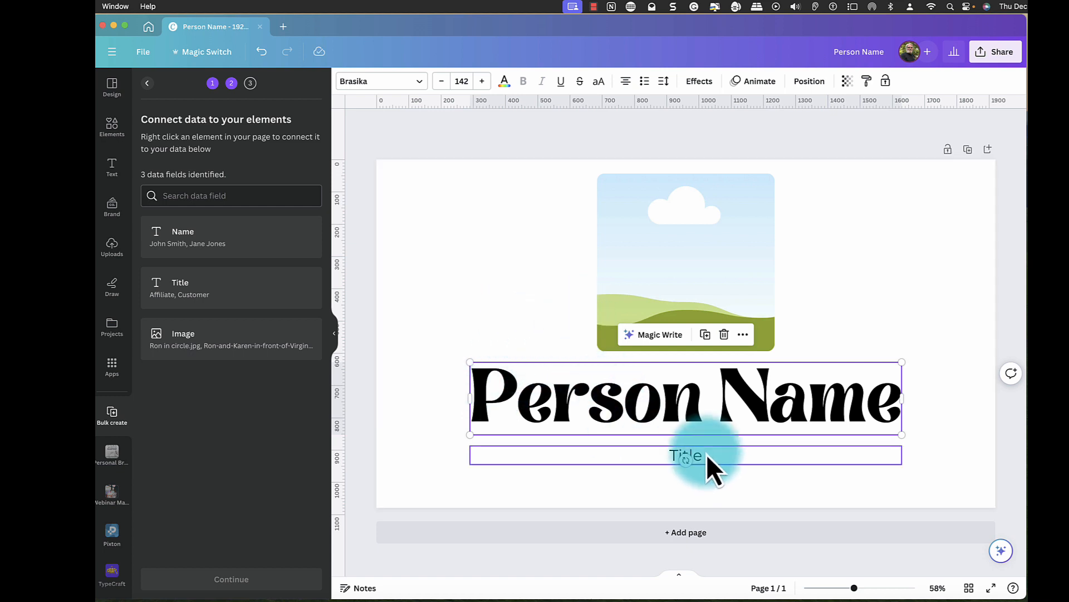
{"action": "right_click", "coordinate": [703, 457]}
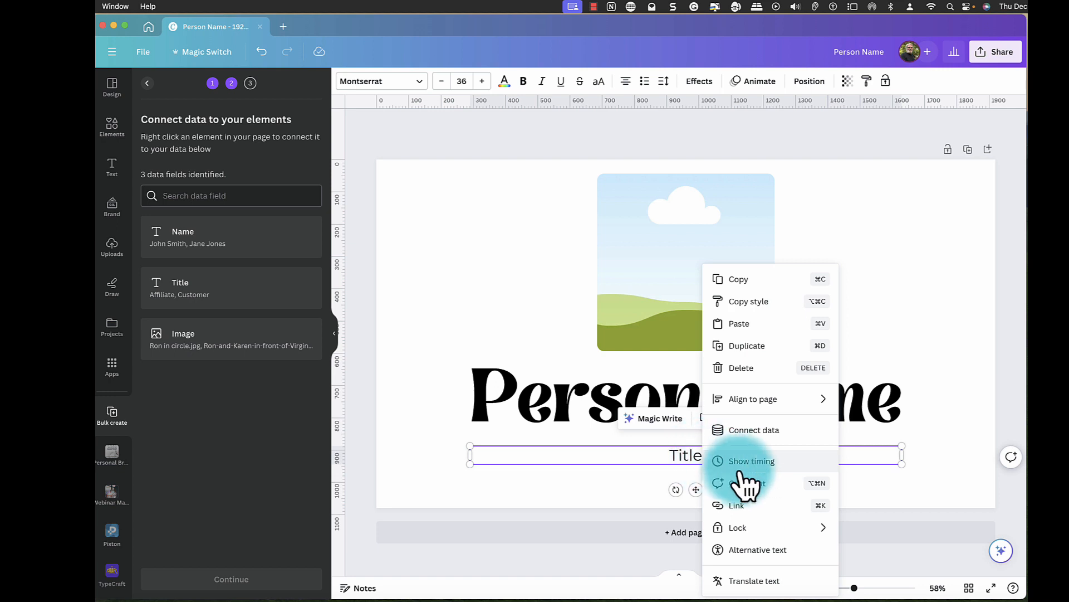
{"action": "left_click", "coordinate": [764, 430]}
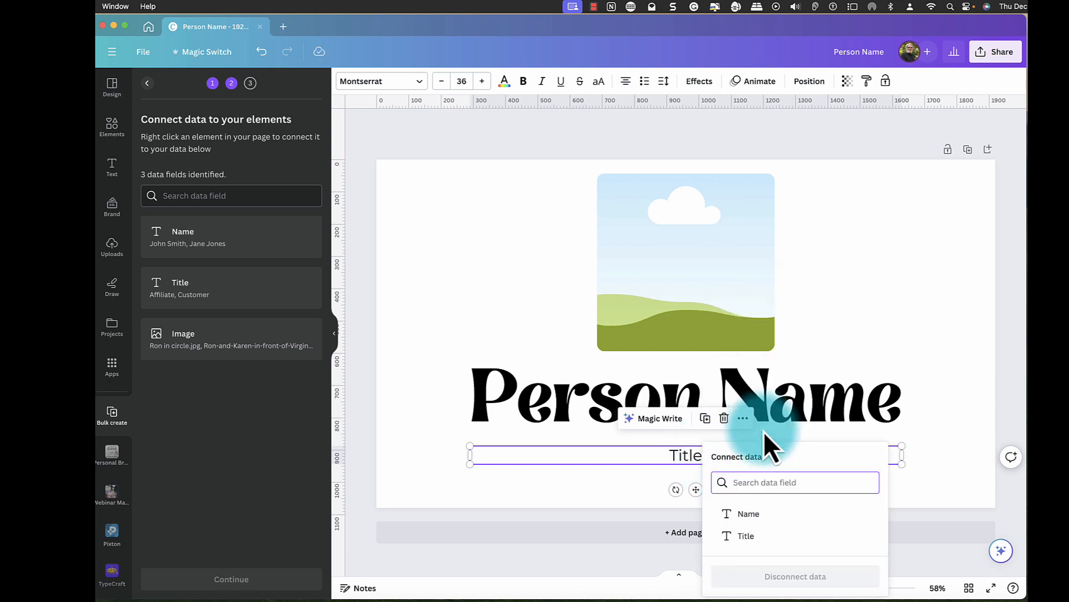
{"action": "left_click", "coordinate": [748, 537]}
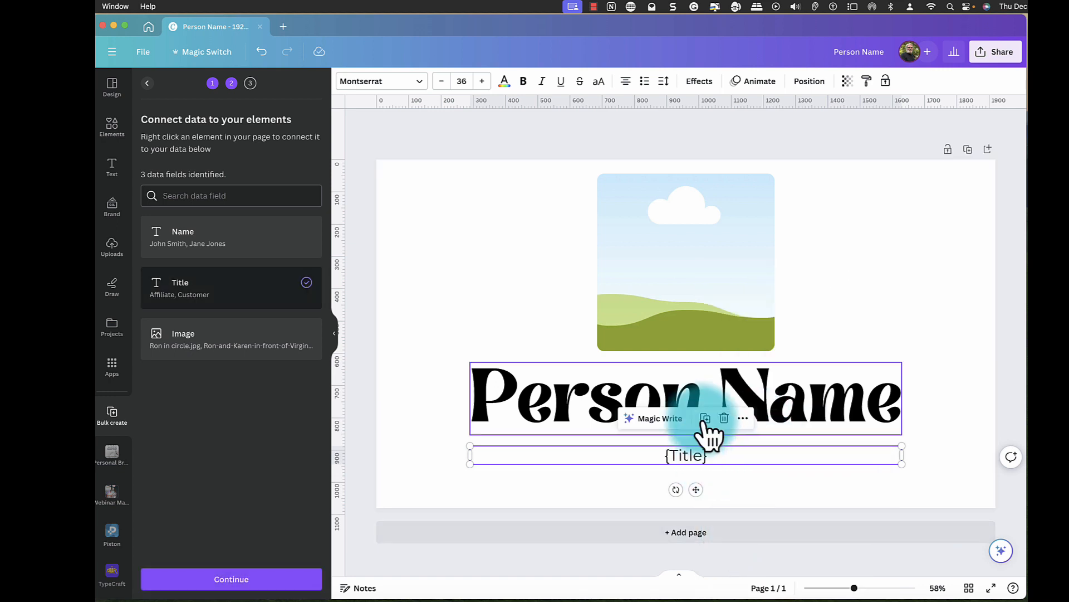
{"action": "right_click", "coordinate": [726, 401]}
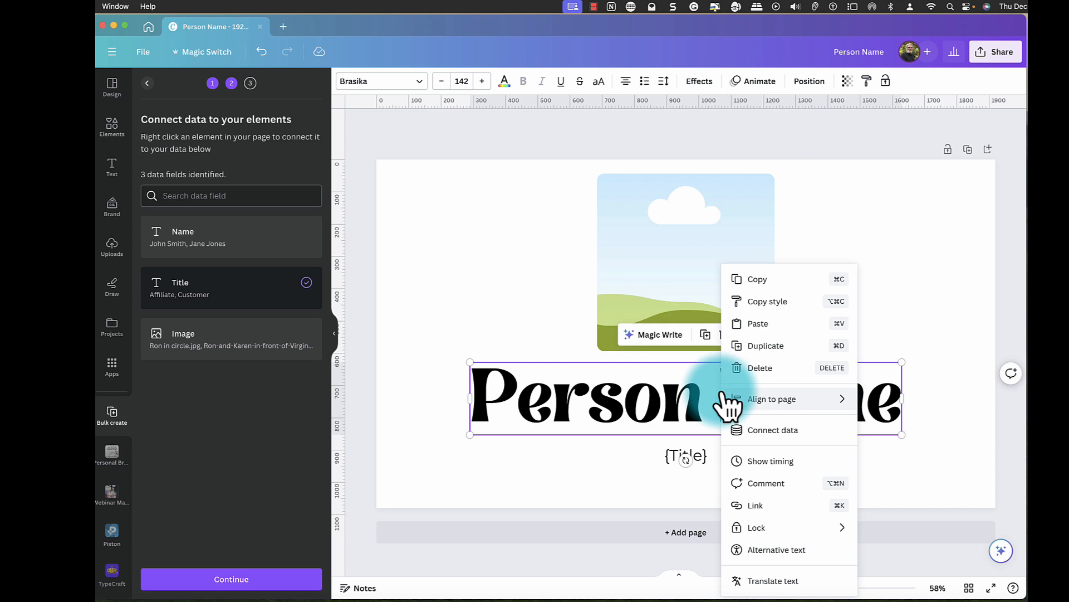
{"action": "left_click", "coordinate": [769, 433]}
{"action": "left_click", "coordinate": [776, 462]}
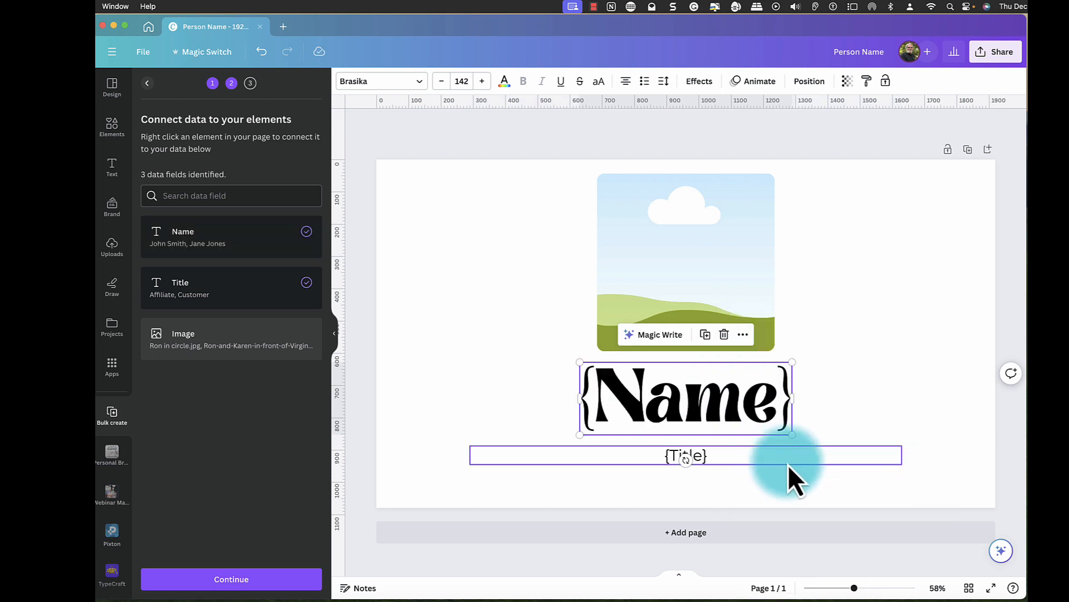
Step: Connect the rounded-square photo frame to the Image data field
{"action": "right_click", "coordinate": [677, 256]}
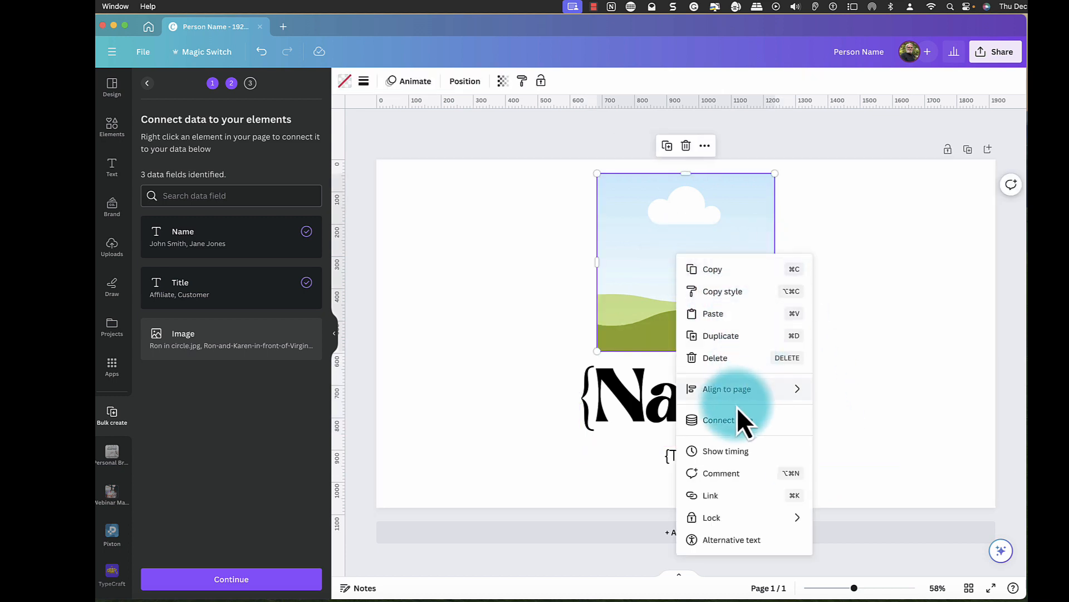
{"action": "left_click", "coordinate": [740, 423]}
{"action": "left_click", "coordinate": [724, 329]}
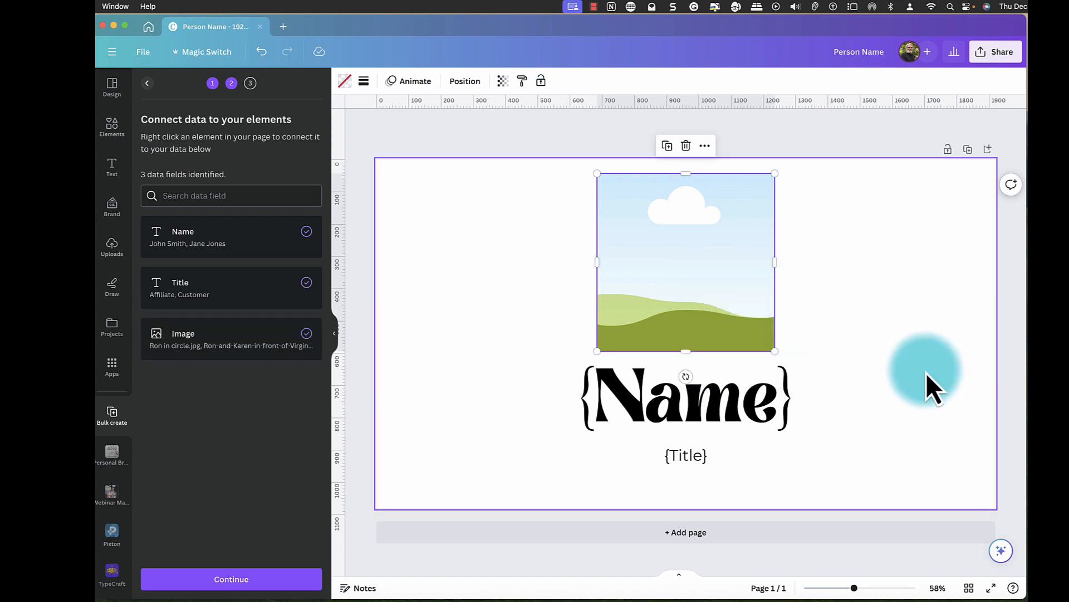
Step: Generate two designs from both data rows and check the resulting pages
{"action": "left_click", "coordinate": [208, 580]}
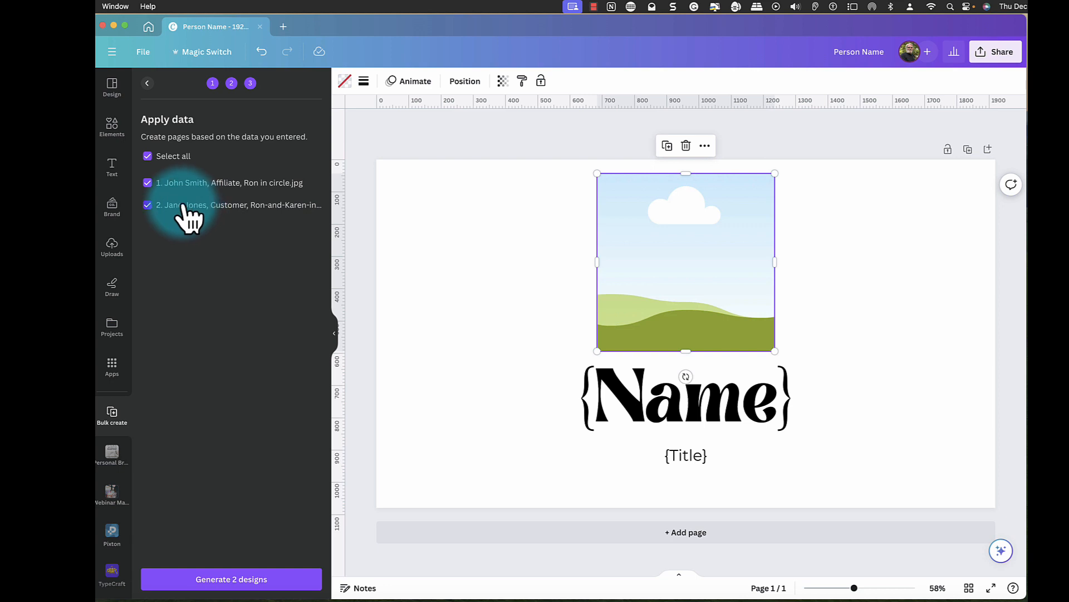
{"action": "left_click", "coordinate": [226, 579]}
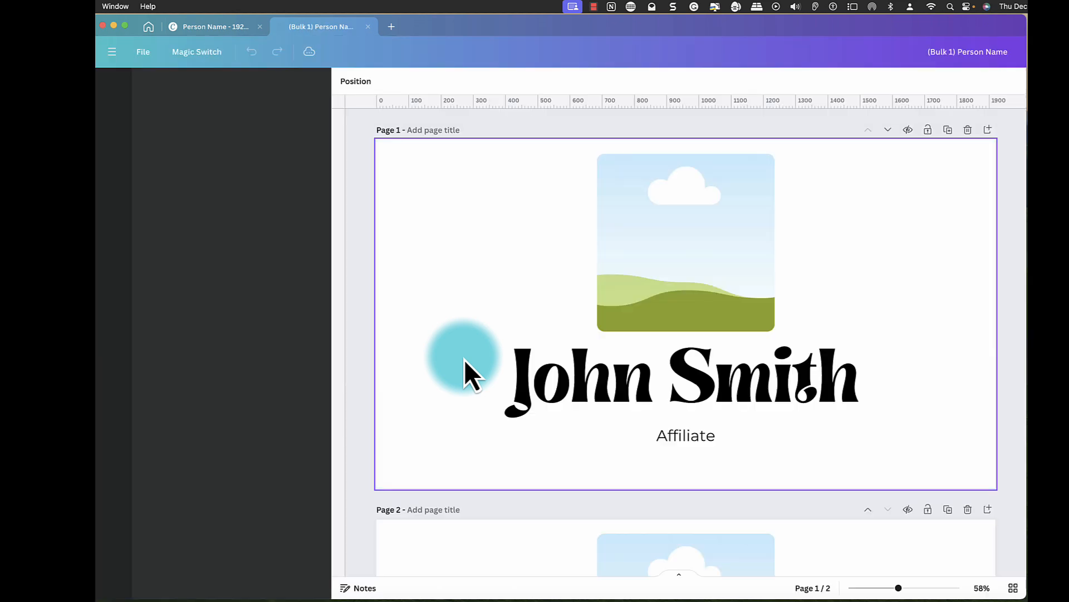
{"action": "scroll", "coordinate": [509, 319], "scroll_direction": "down", "scroll_amount": 6}
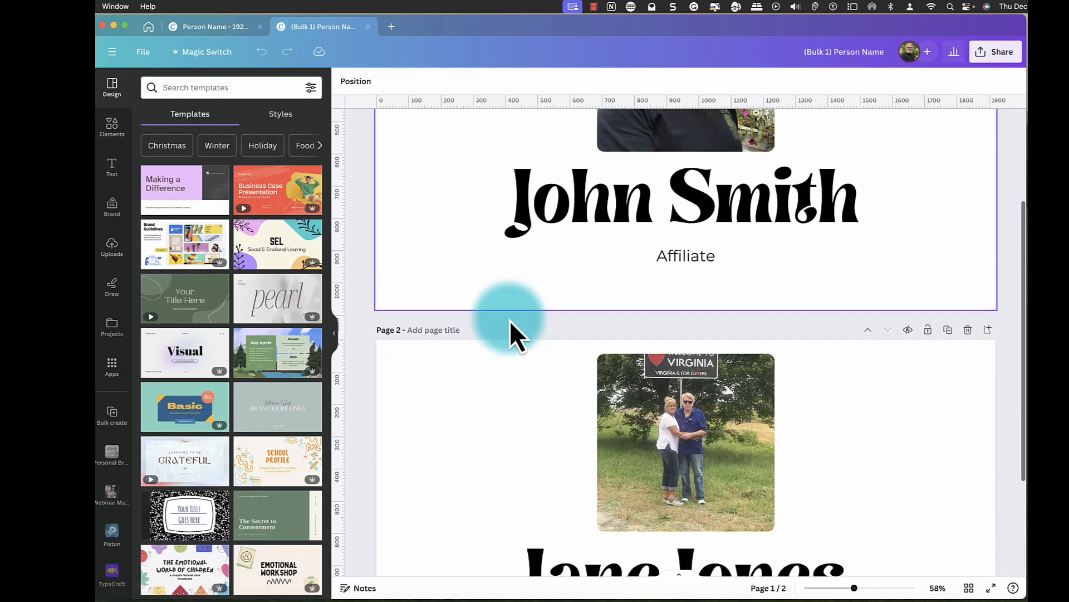
{"action": "scroll", "coordinate": [509, 320], "scroll_direction": "up", "scroll_amount": 5}
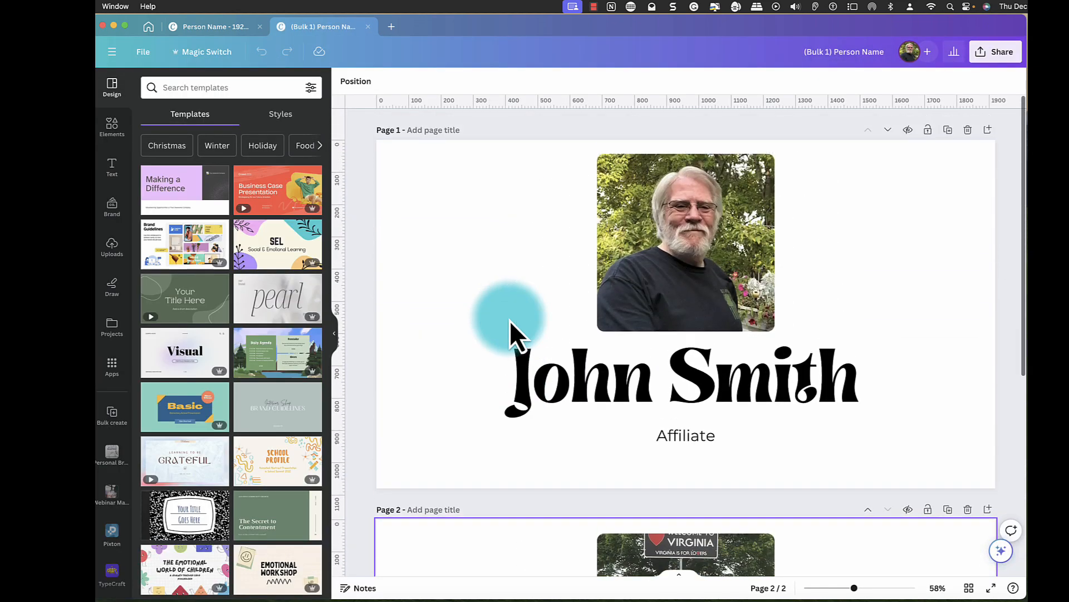
{"action": "scroll", "coordinate": [509, 319], "scroll_direction": "down", "scroll_amount": 5}
{"action": "scroll", "coordinate": [509, 320], "scroll_direction": "up", "scroll_amount": 5}
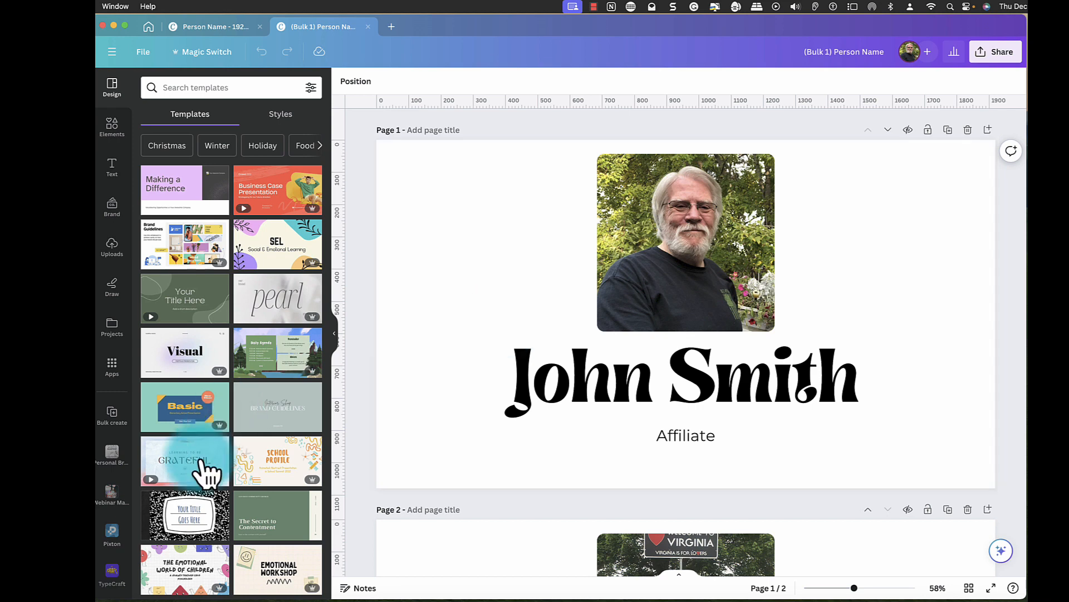
{"action": "left_click", "coordinate": [112, 417]}
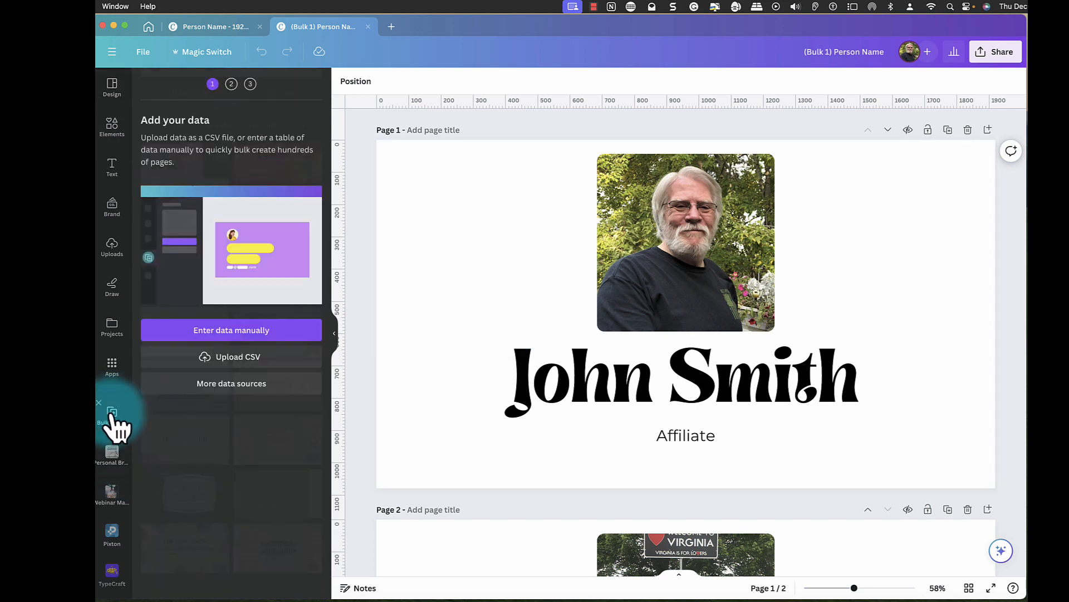
{"action": "left_click", "coordinate": [226, 358]}
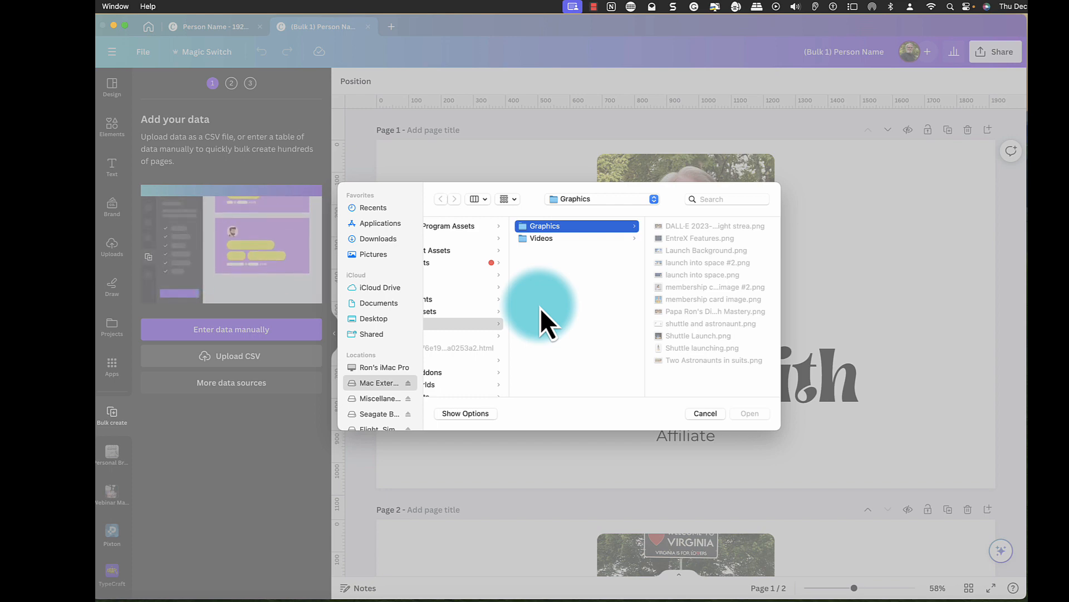
{"action": "left_click", "coordinate": [705, 415]}
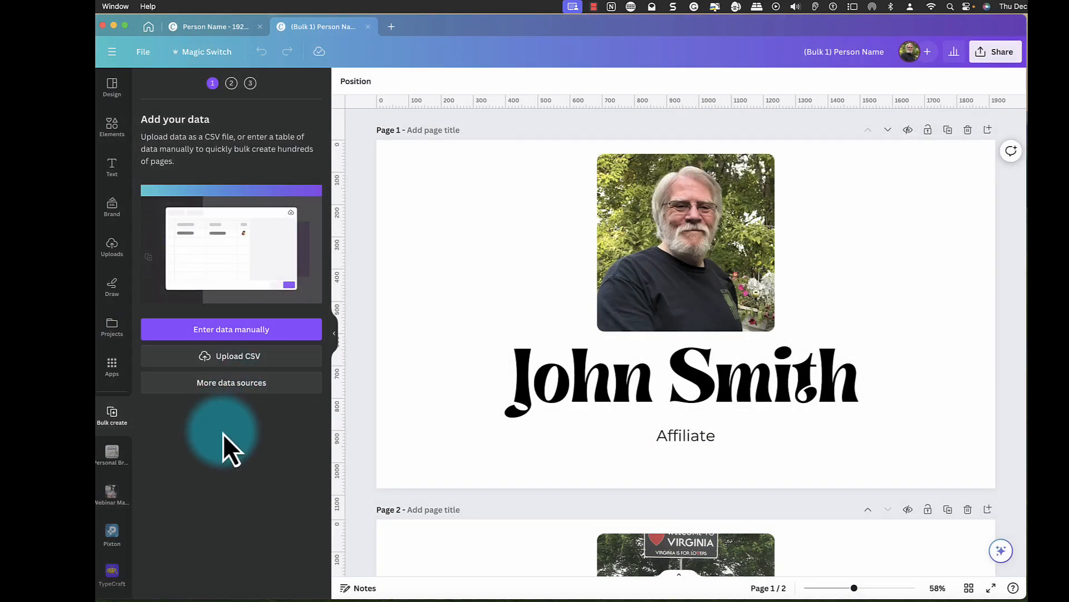
Step: Show the page thumbnails and look through both generated pages
{"action": "scroll", "coordinate": [640, 518], "scroll_direction": "down", "scroll_amount": 6}
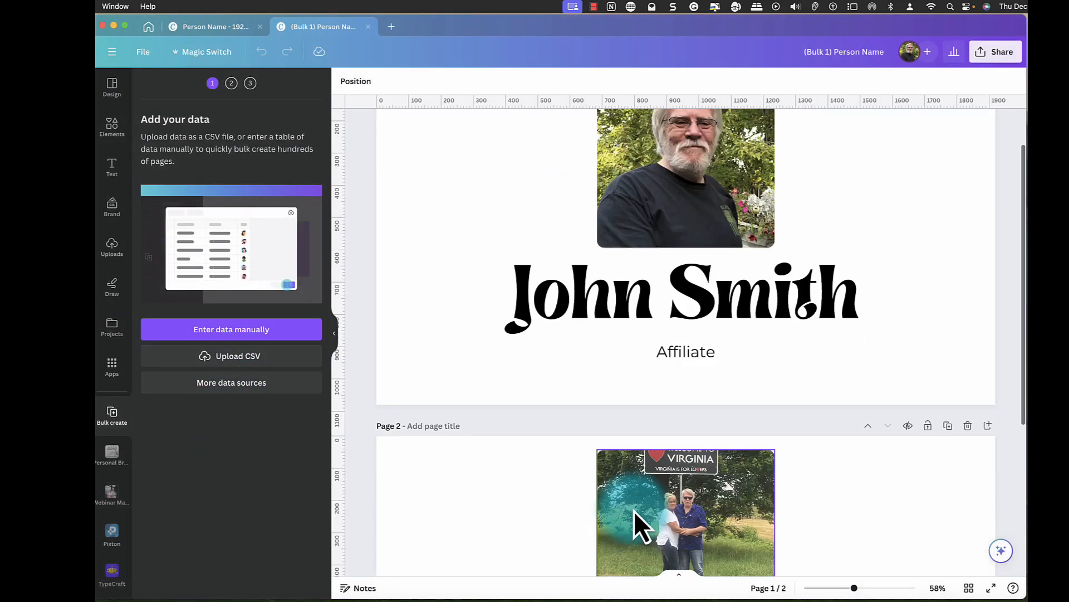
{"action": "left_click", "coordinate": [679, 573]}
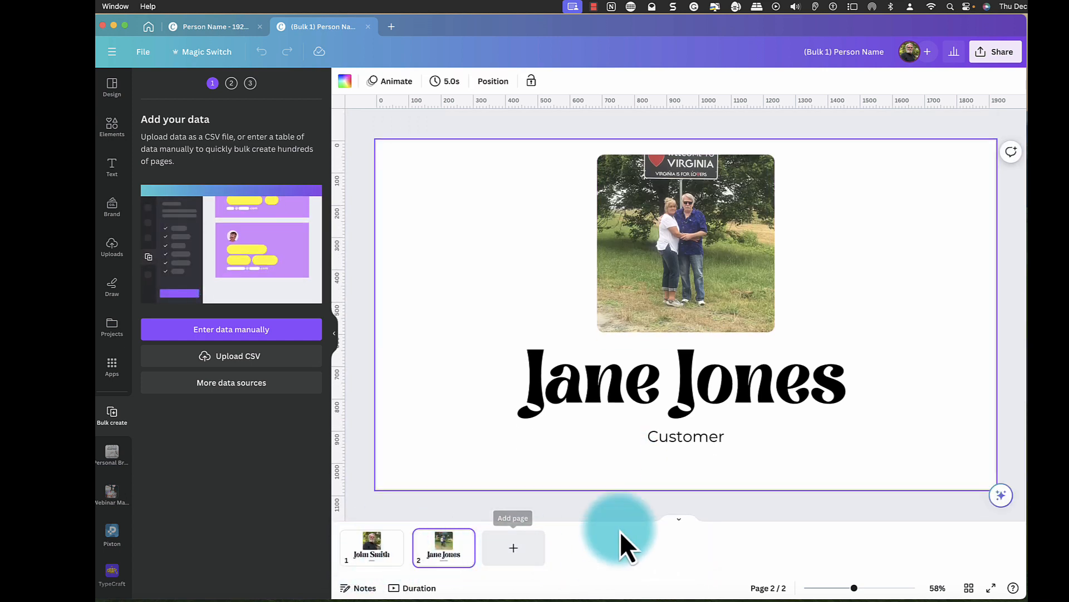
{"action": "scroll", "coordinate": [599, 452], "scroll_direction": "up", "scroll_amount": 6}
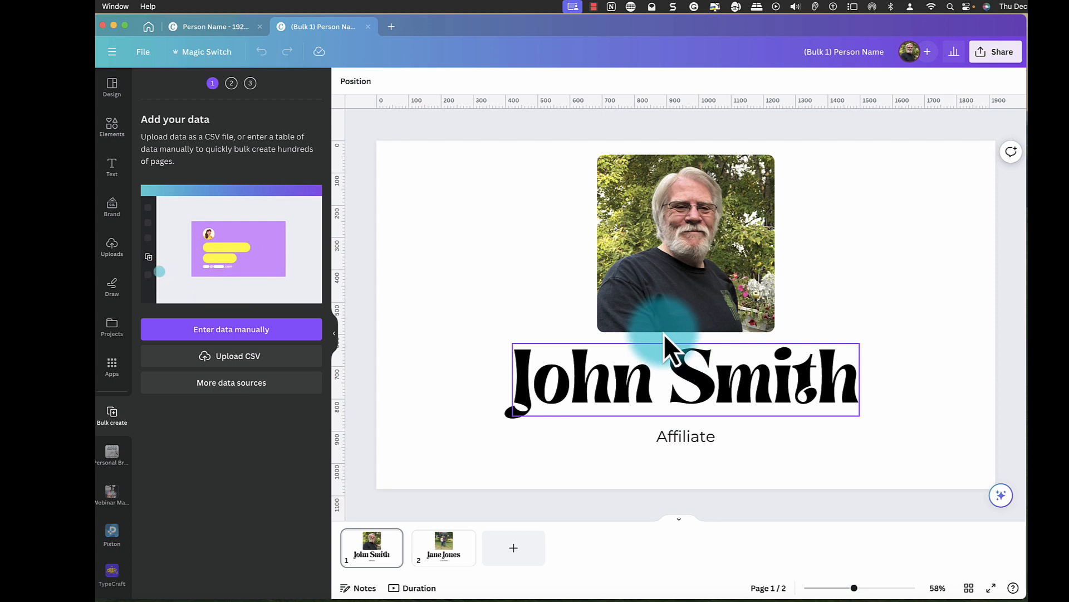
{"action": "scroll", "coordinate": [663, 334], "scroll_direction": "down", "scroll_amount": 3}
{"action": "scroll", "coordinate": [663, 333], "scroll_direction": "up", "scroll_amount": 3}
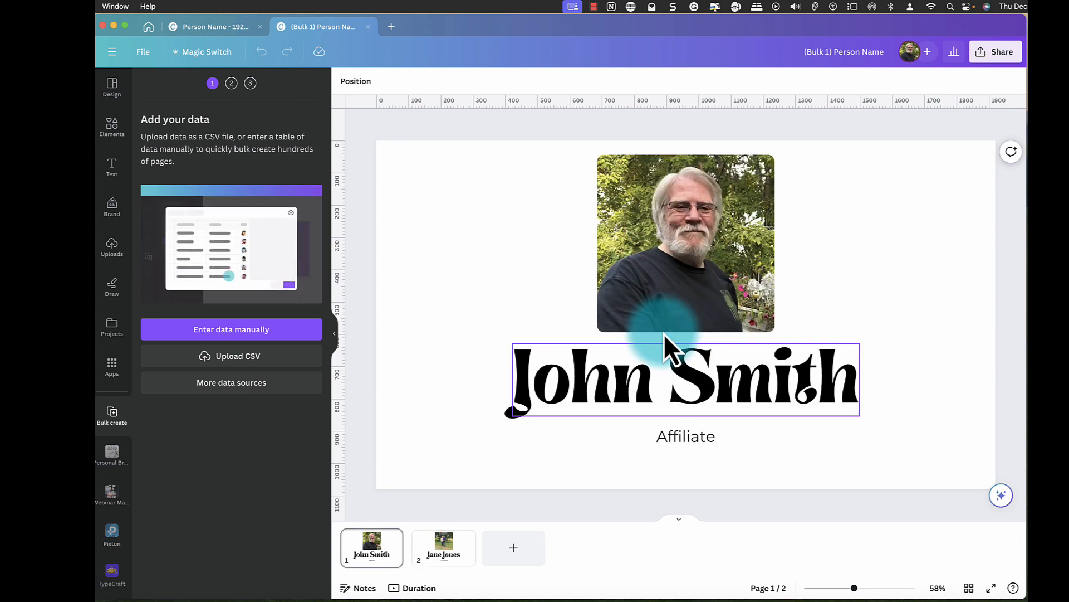
{"action": "left_click", "coordinate": [865, 182]}
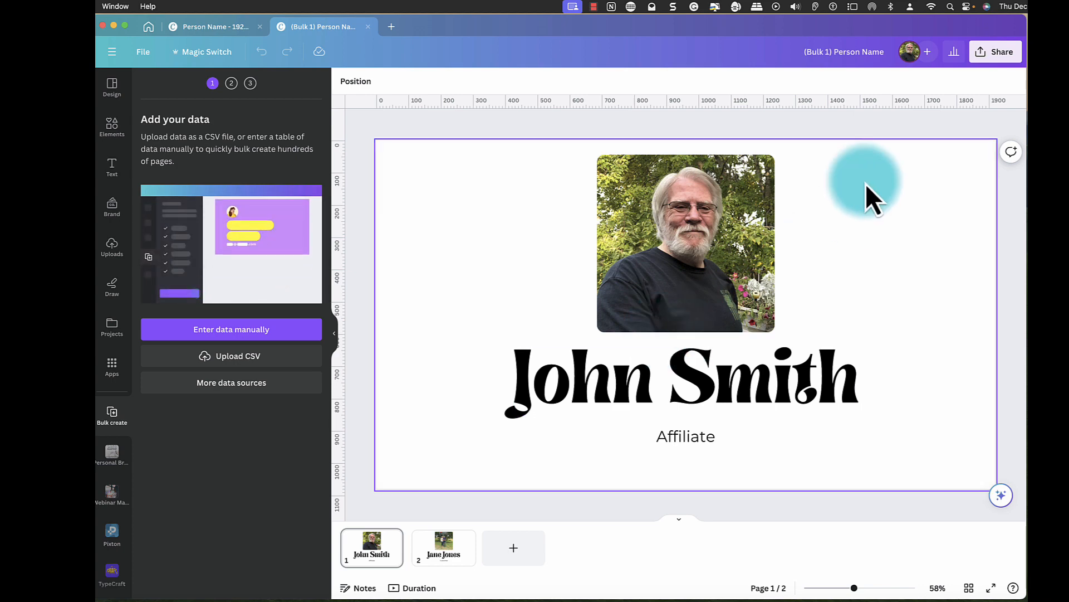
{"action": "left_click", "coordinate": [591, 7]}
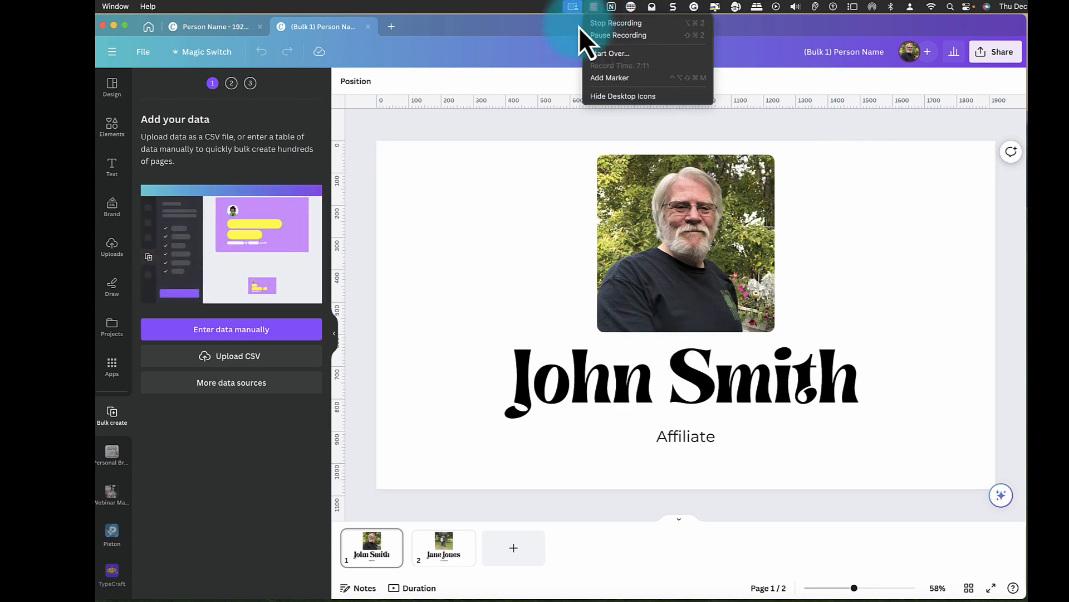